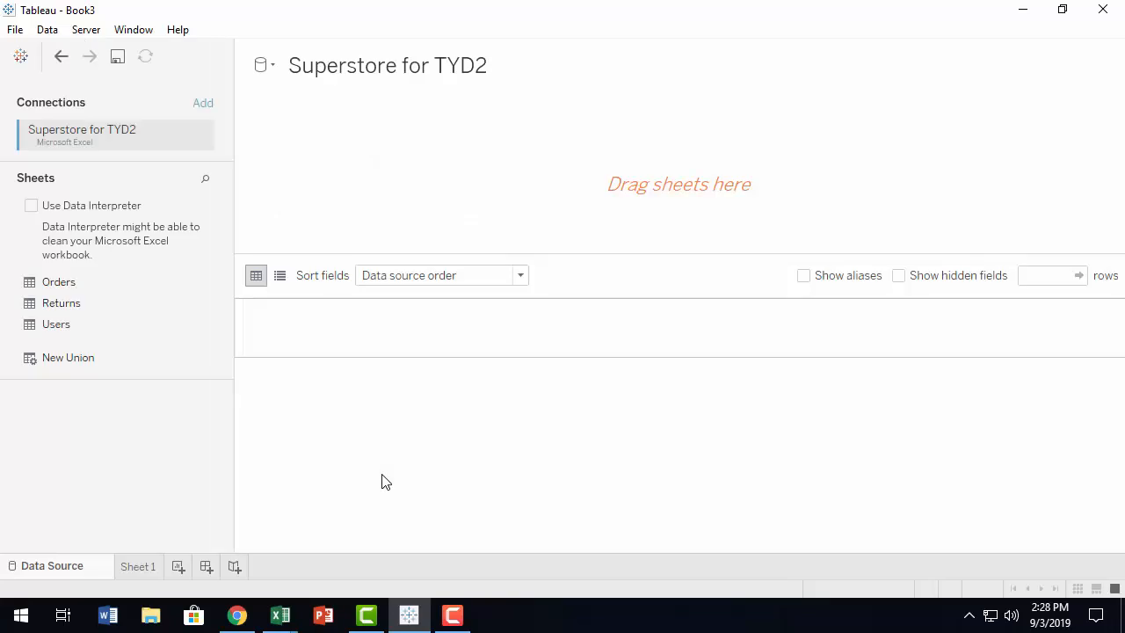
- Add the Orders sheet of Superstore for TYD2 to the data source and go to Sheet 1
drag(28, 281, 439, 334)
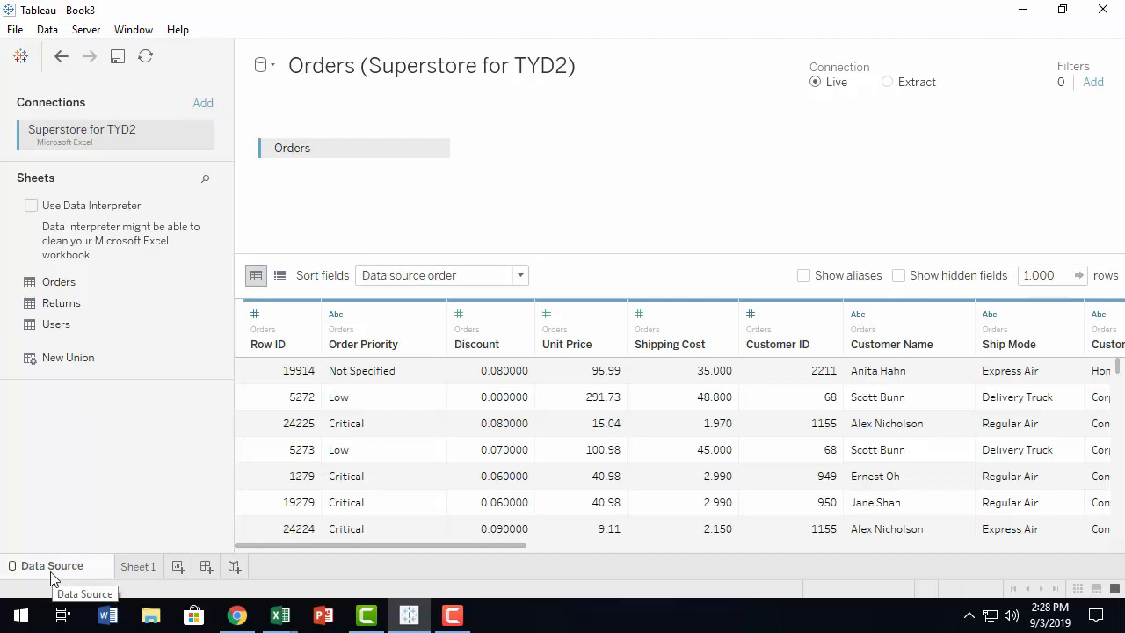
click(141, 567)
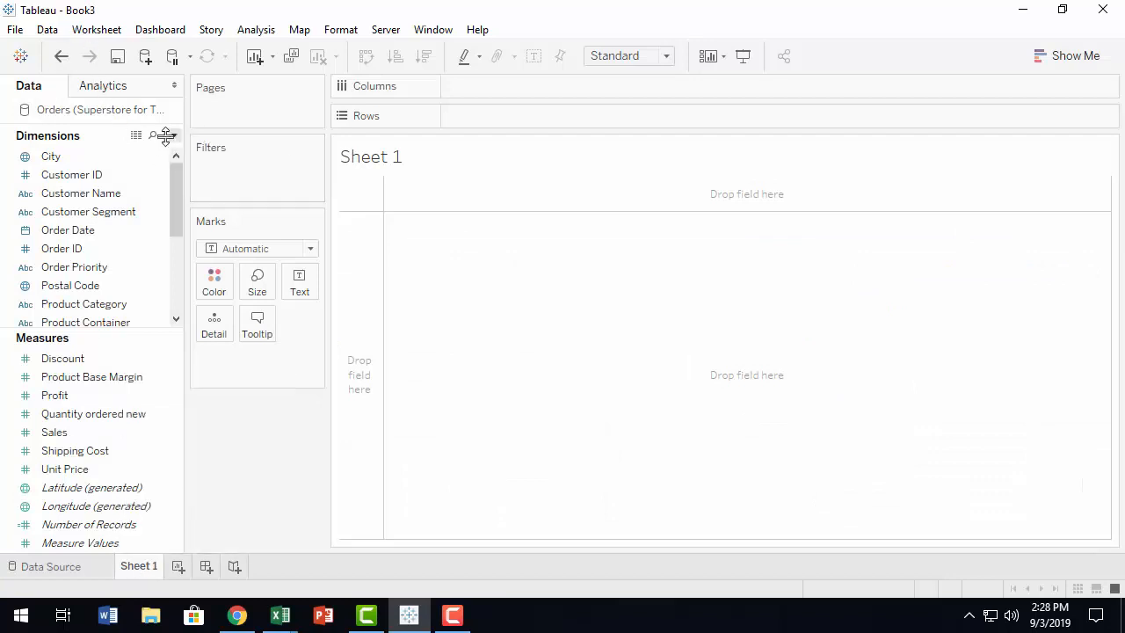
- Connect the Population 2014 Excel workbook as a second, separate data source and return to Sheet 1
click(48, 32)
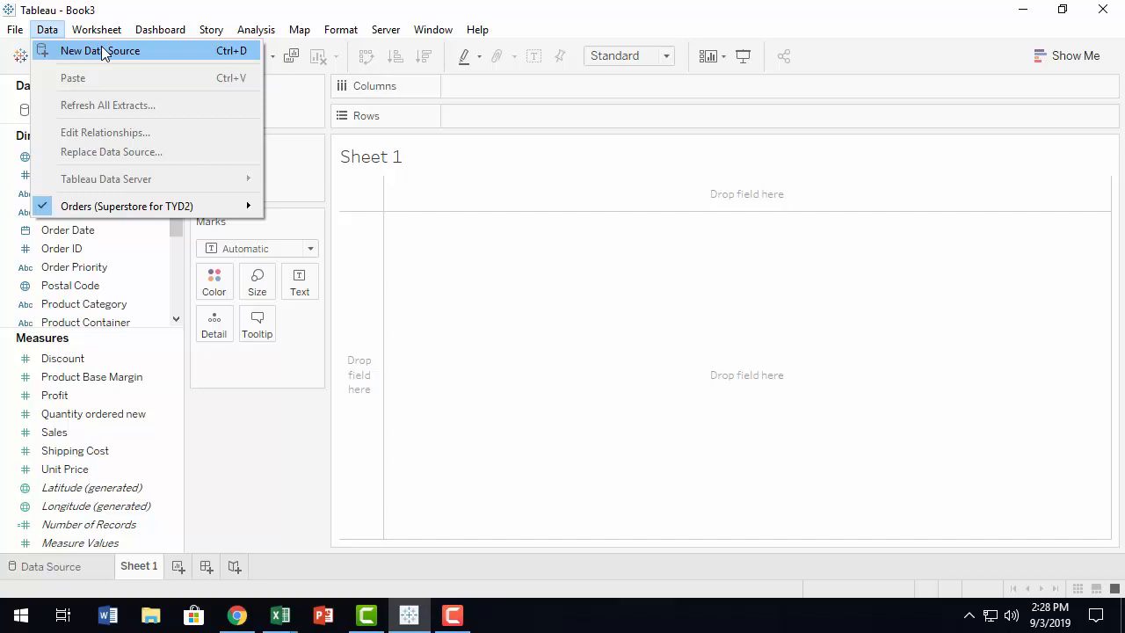
click(124, 53)
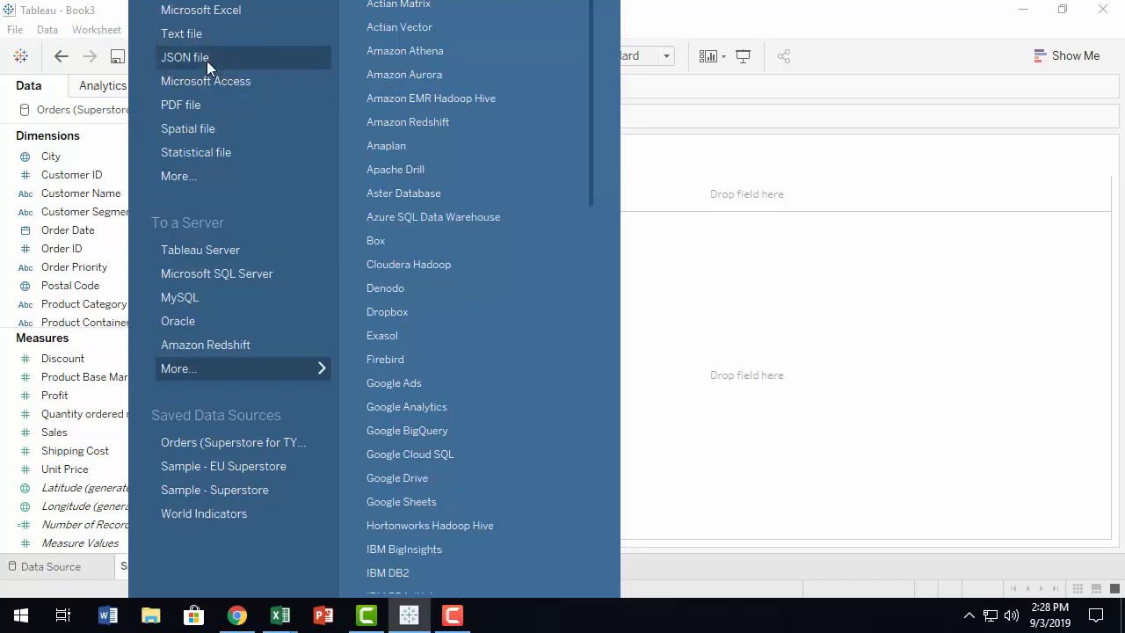
click(234, 10)
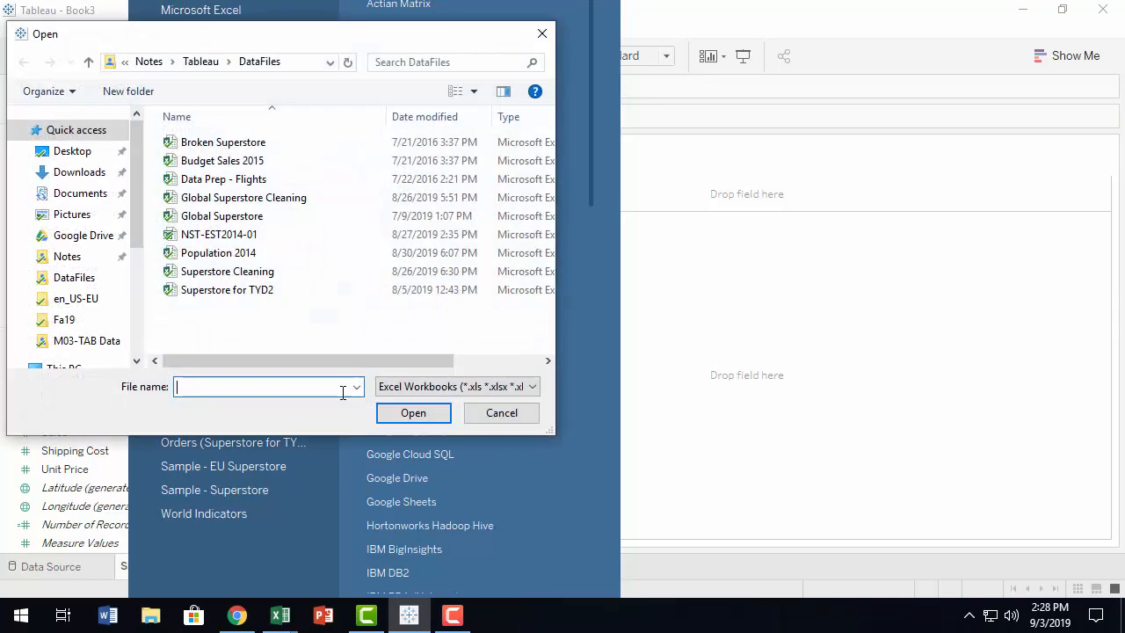
click(285, 252)
click(418, 414)
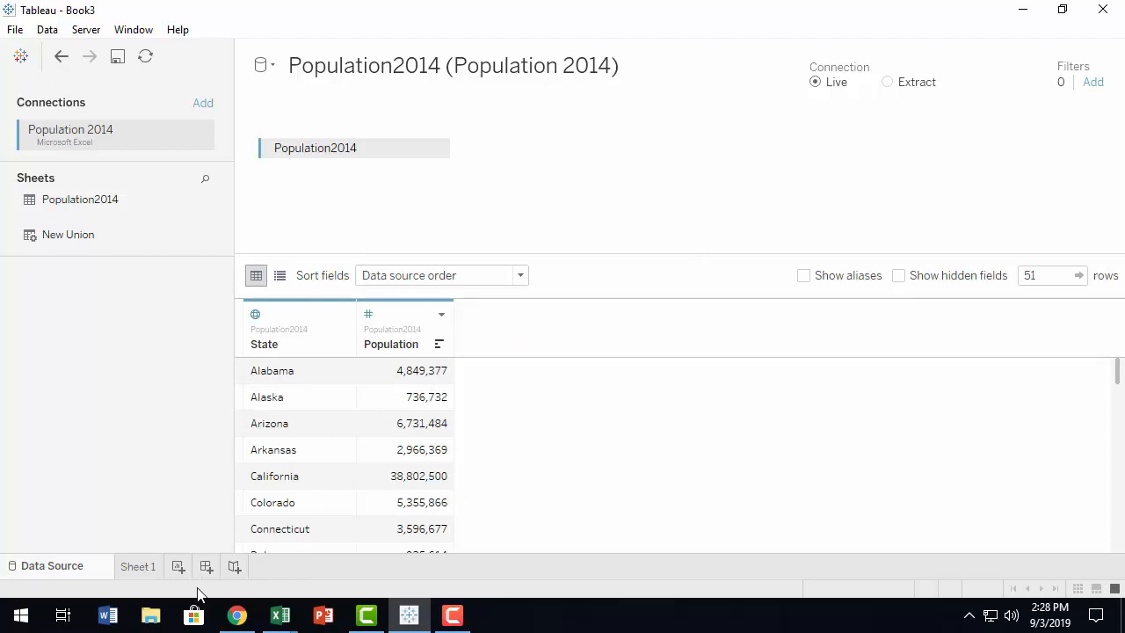
click(133, 567)
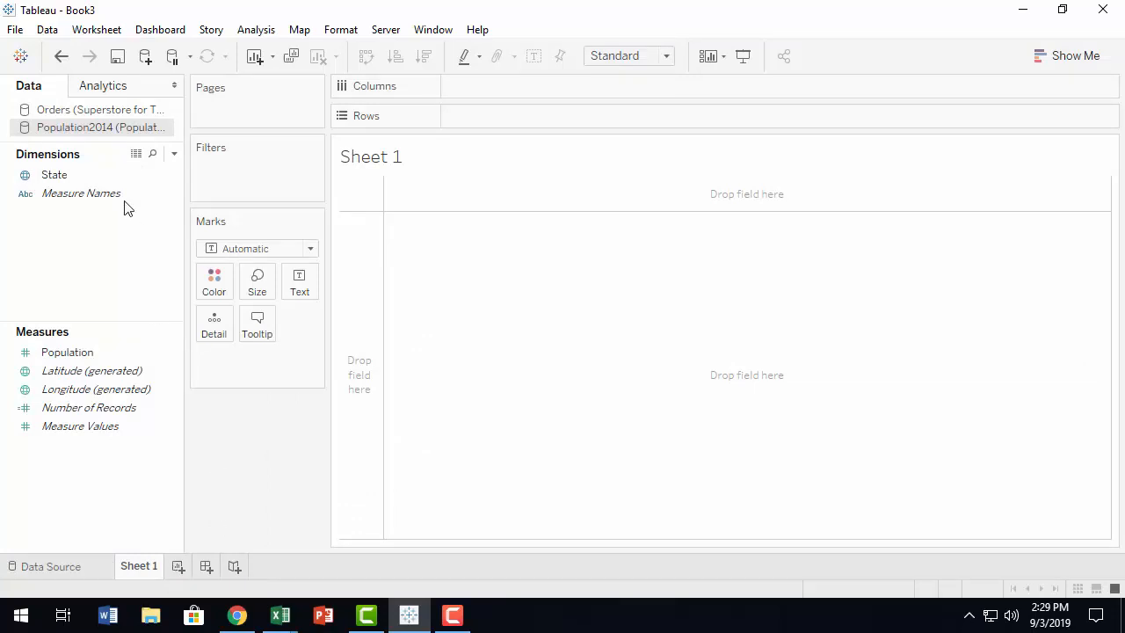
- Build a bar chart from the Orders source with State or Province as rows and Sales as columns, sorted descending by Sales
click(96, 112)
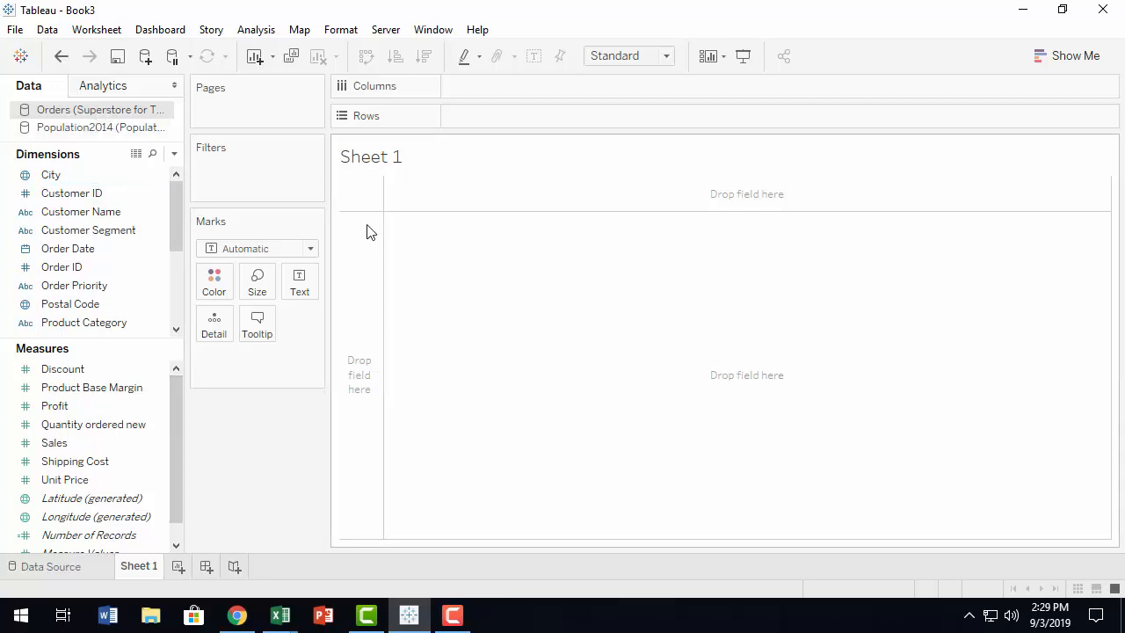
scroll(121, 301, down, 3)
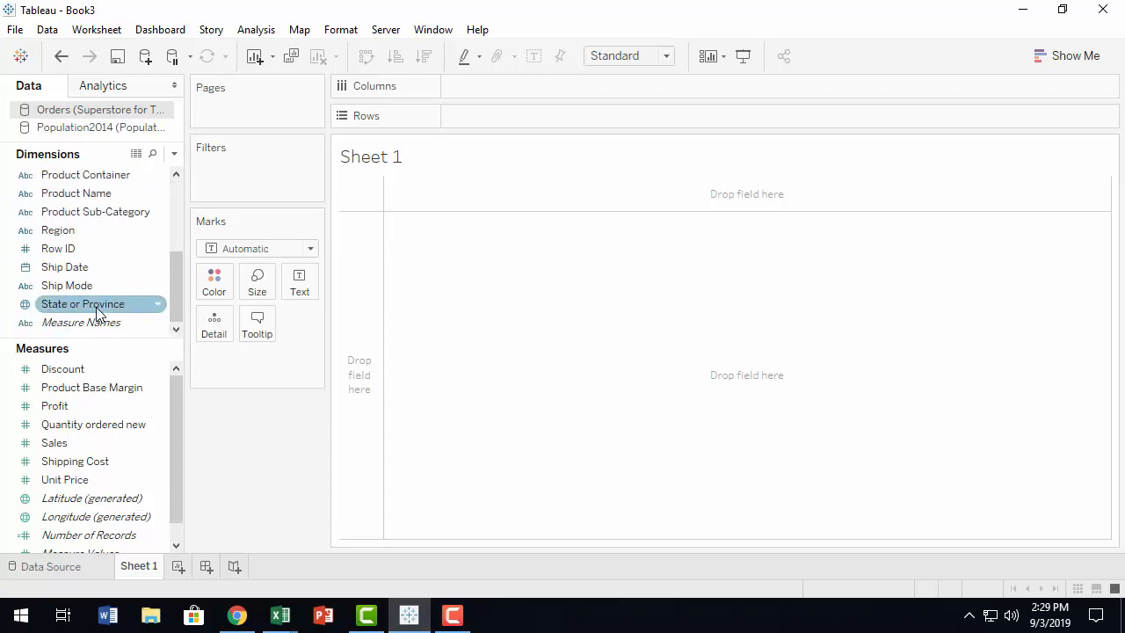
drag(119, 304, 527, 118)
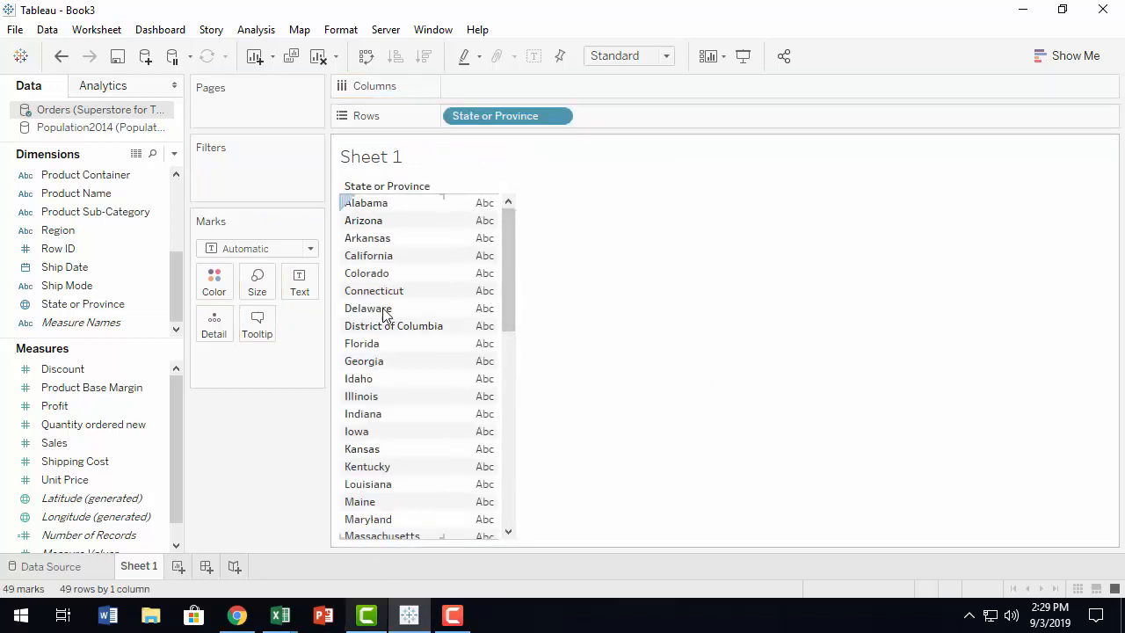
scroll(75, 474, down, 1)
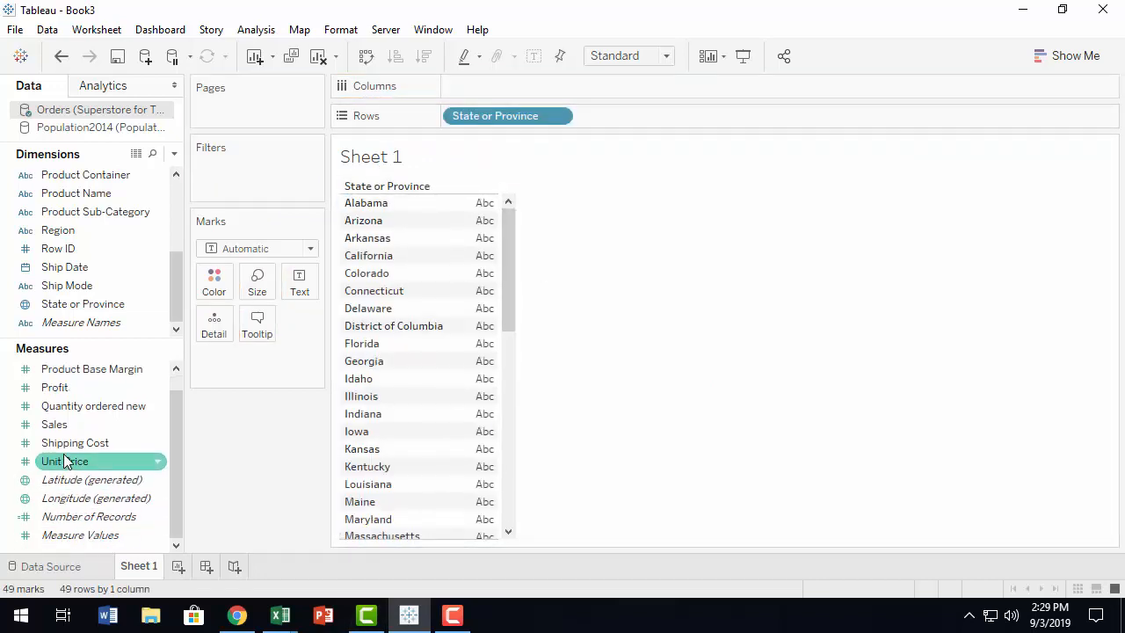
drag(85, 422, 566, 91)
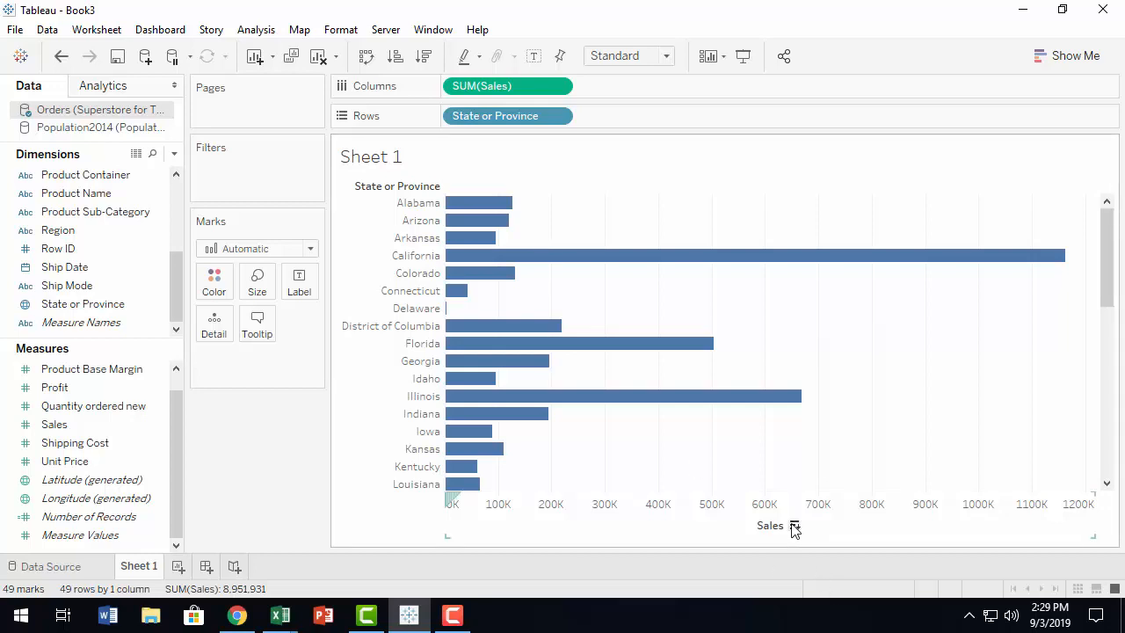
click(795, 526)
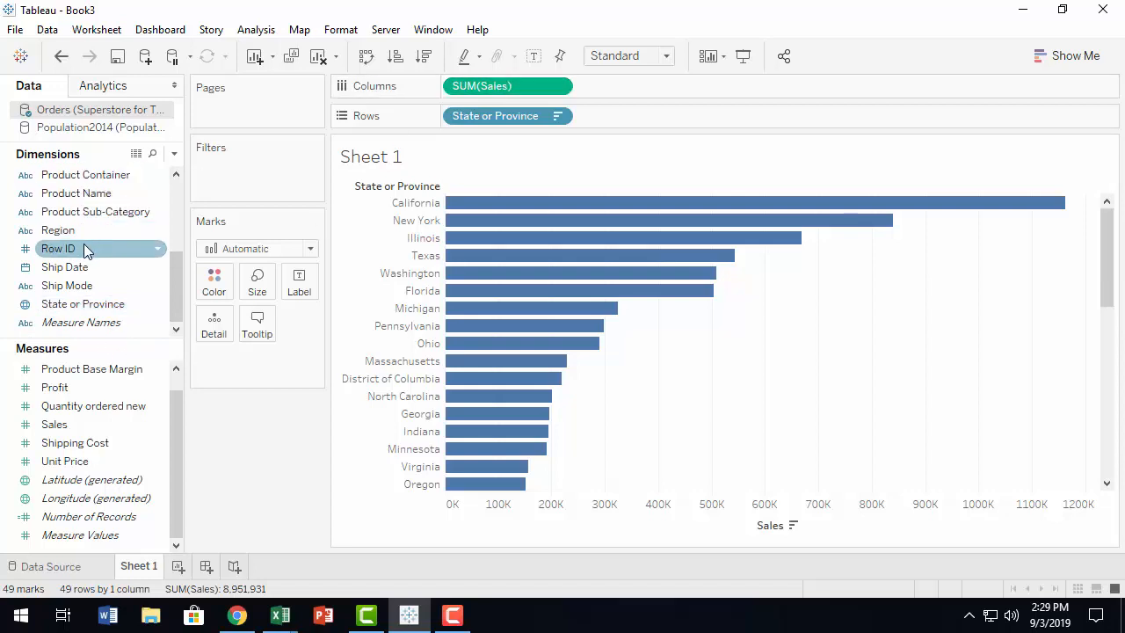
- Filter the view by the year of Order Date, keeping only 2014
scroll(88, 245, up, 3)
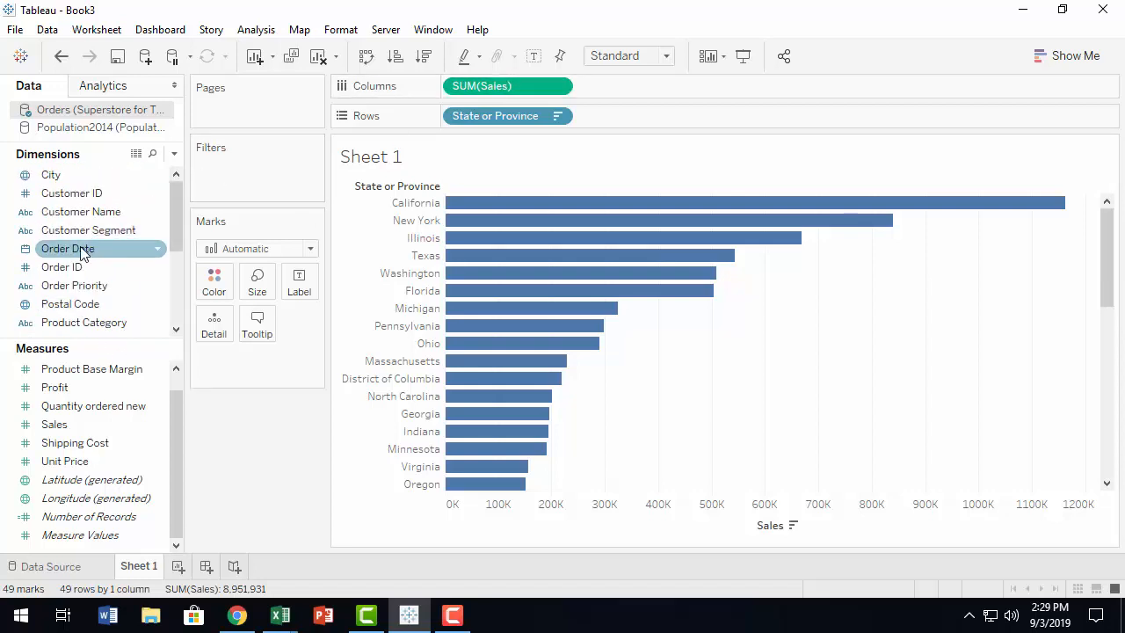
drag(83, 250, 240, 170)
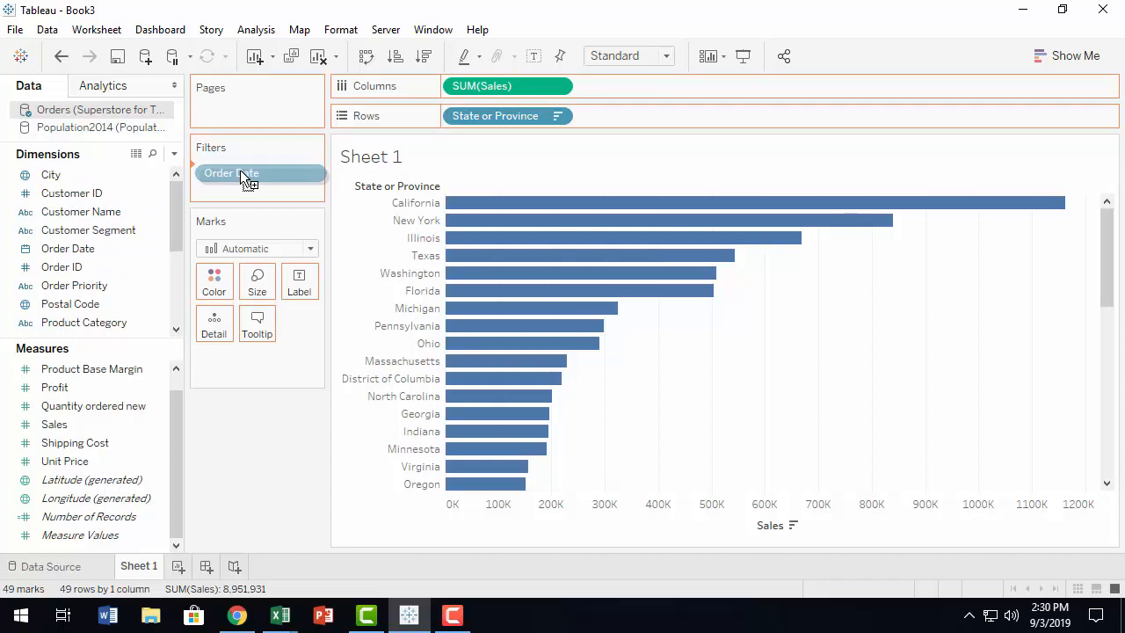
drag(240, 169, 242, 167)
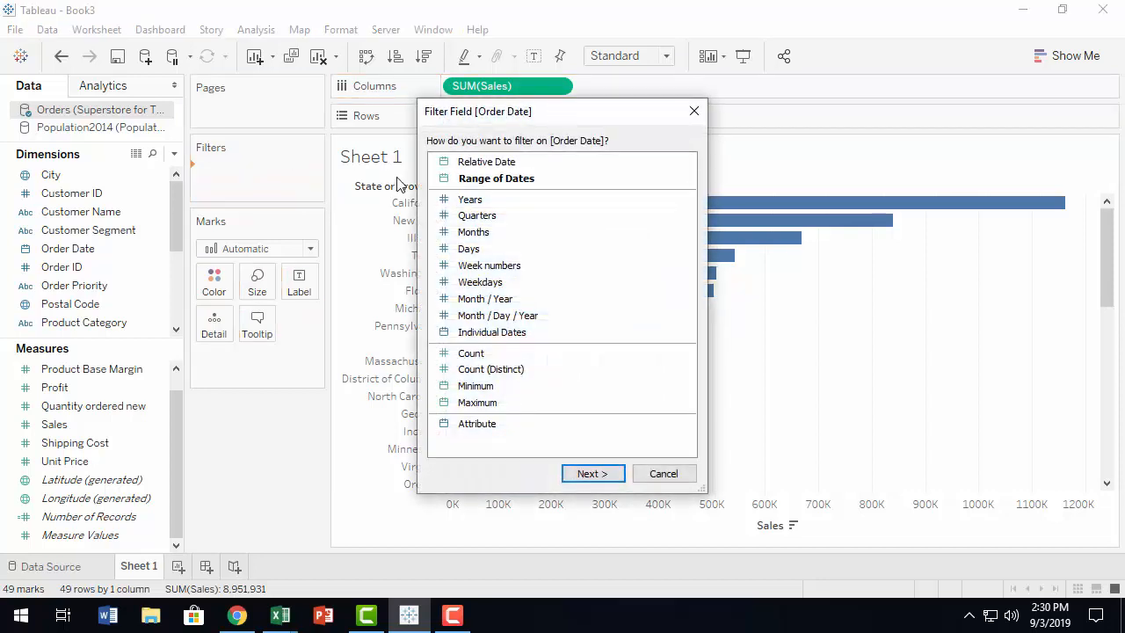
click(490, 202)
mouse_move(428, 620)
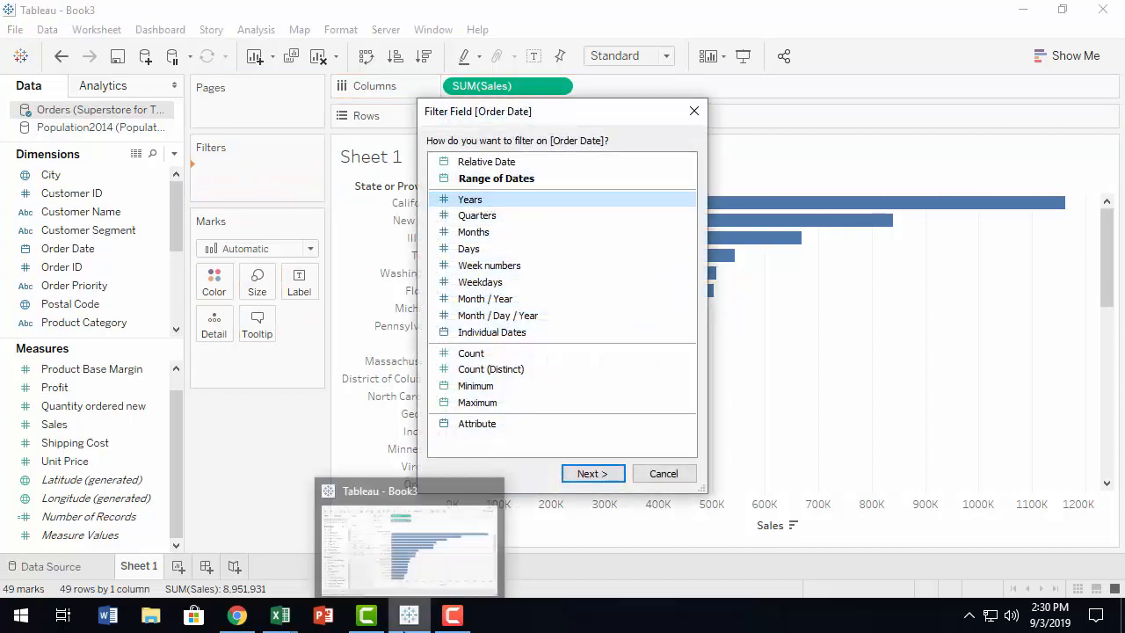
click(601, 472)
click(404, 198)
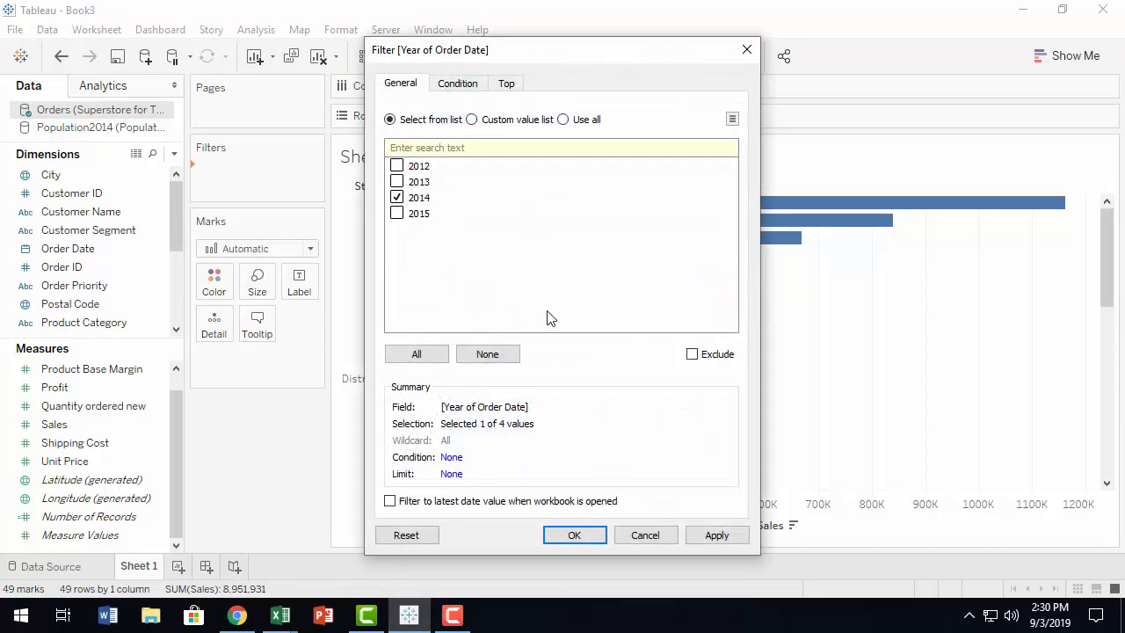
click(572, 534)
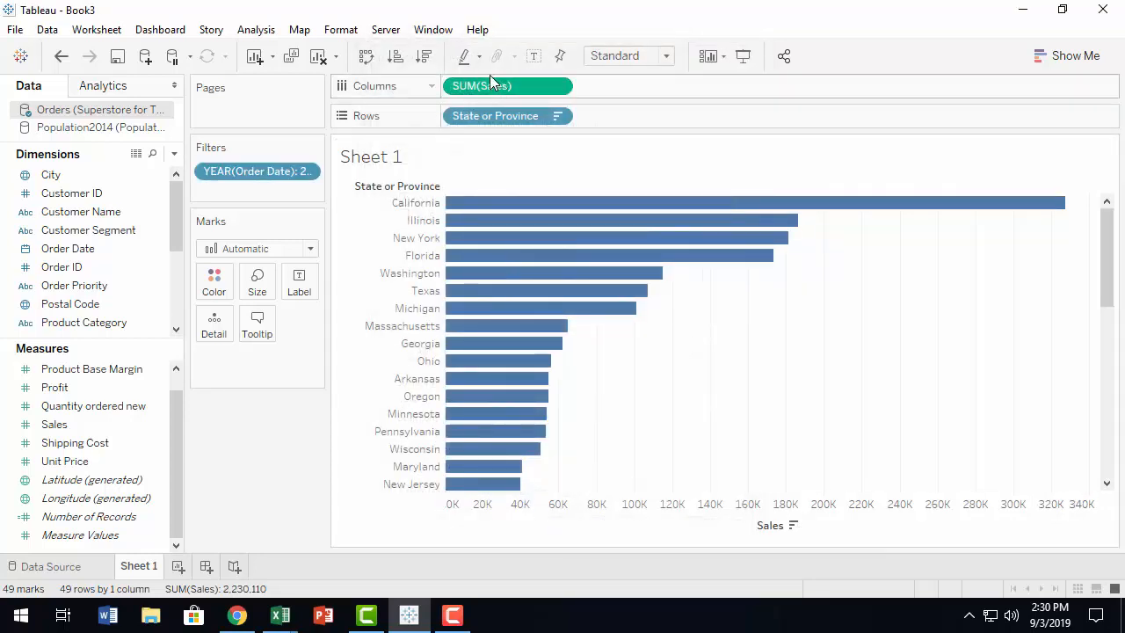
- Show the Sales values as mark labels on the bars
click(534, 56)
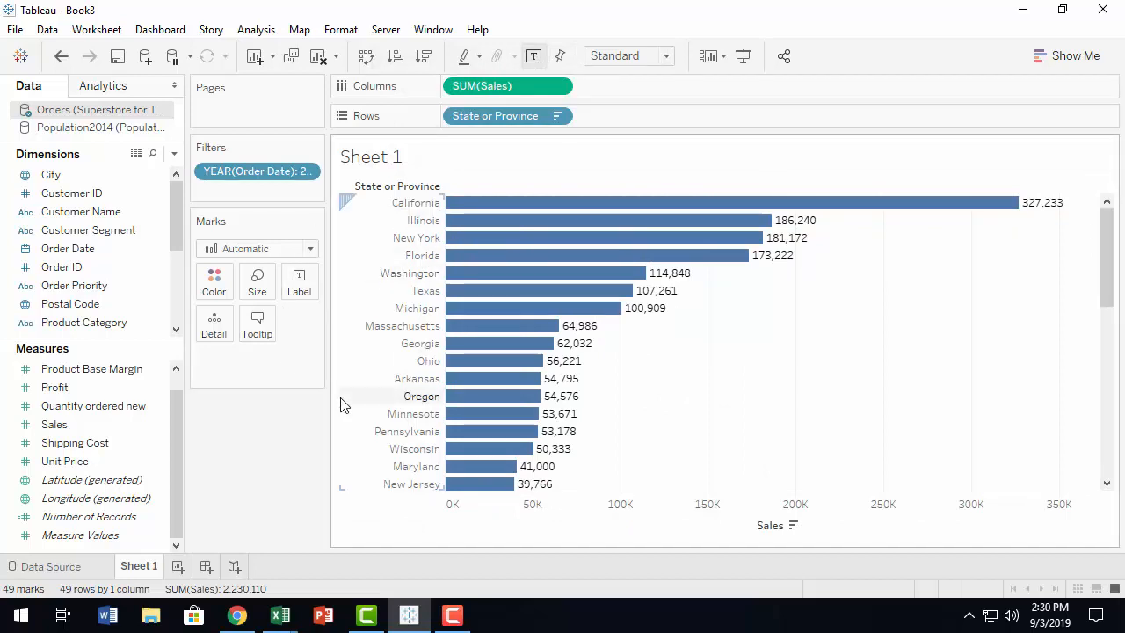
mouse_move(483, 321)
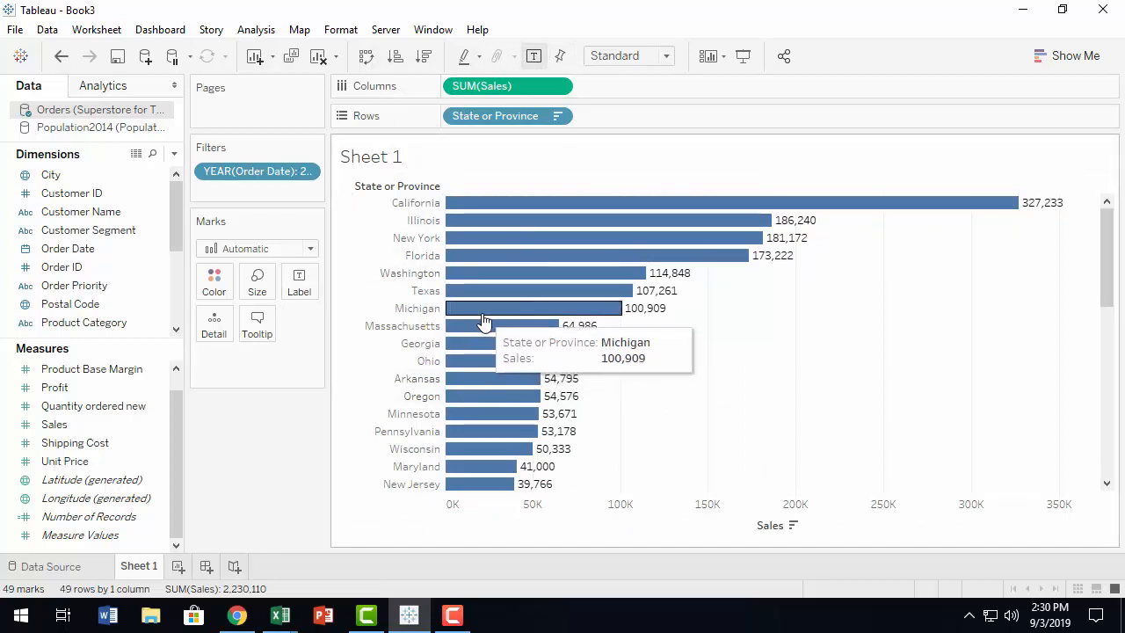
click(299, 282)
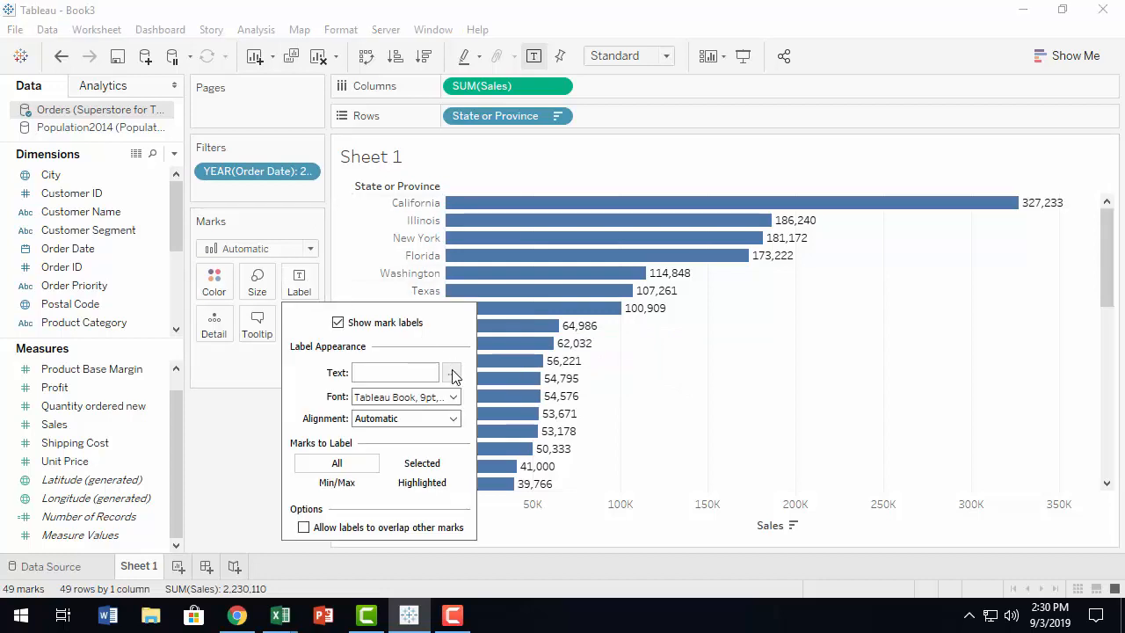
click(299, 283)
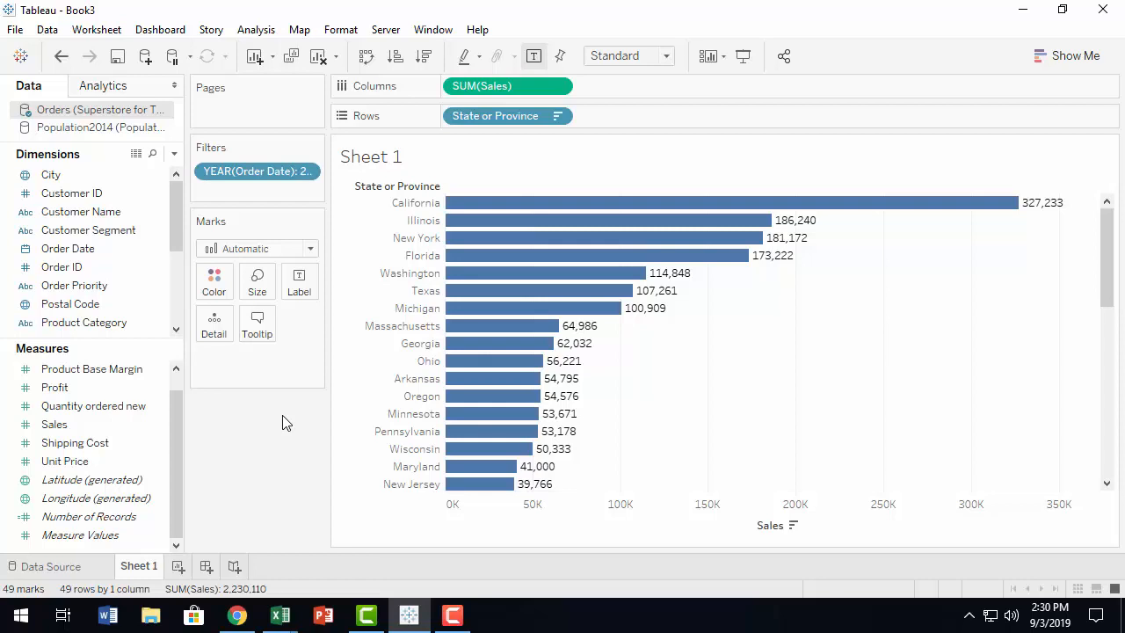
- Define a custom relationship between Orders and Population2014 that maps State or Province to State
click(77, 129)
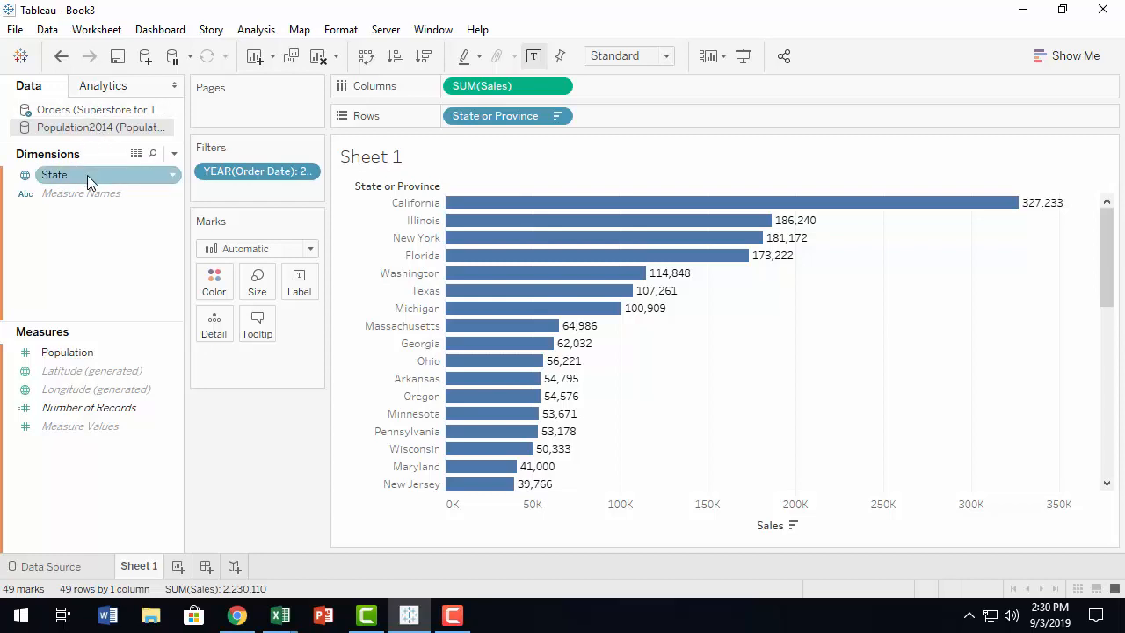
click(47, 30)
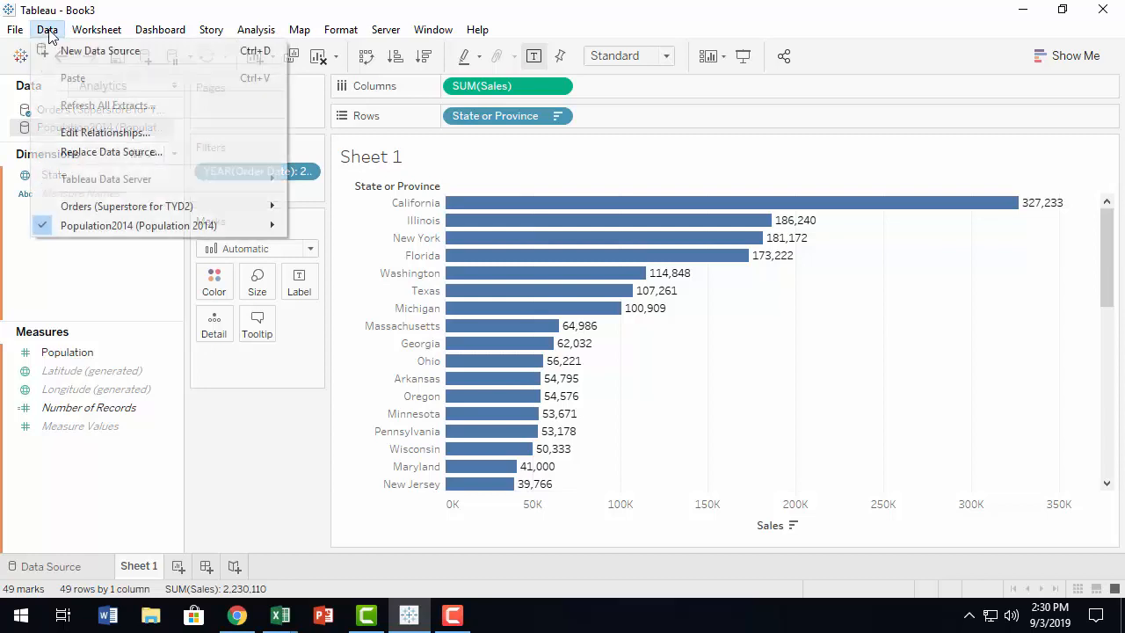
click(183, 134)
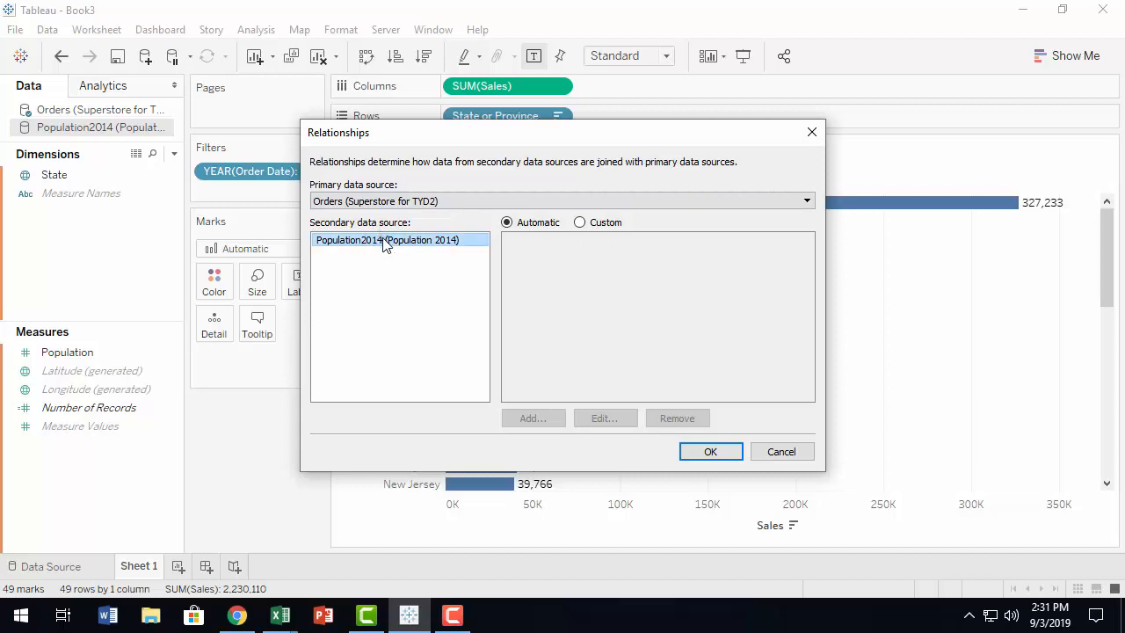
click(581, 222)
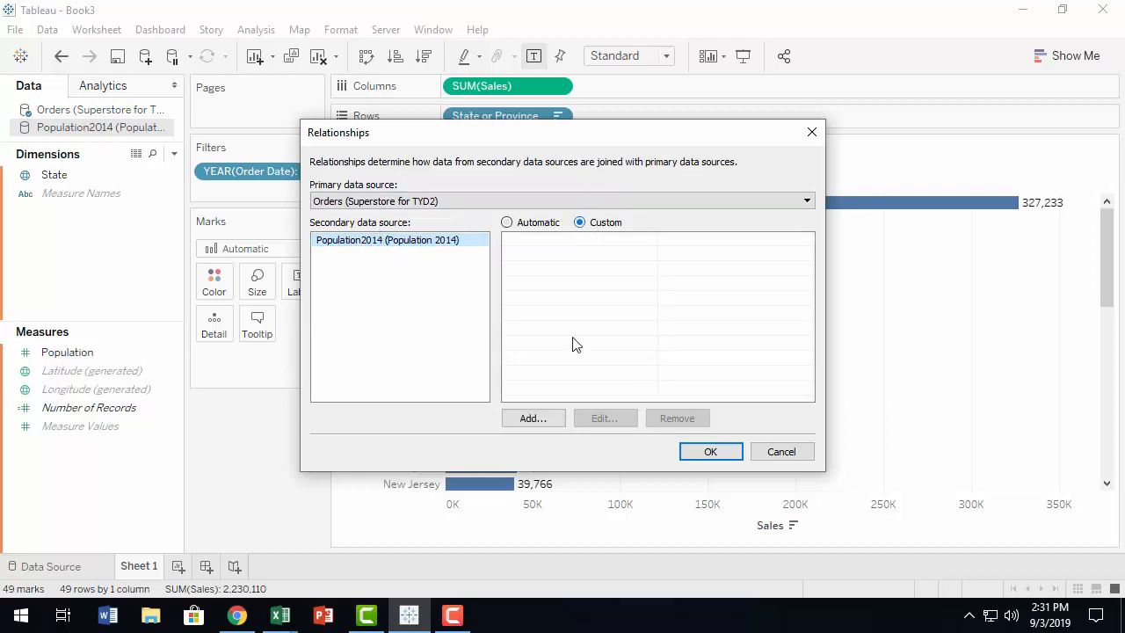
click(533, 420)
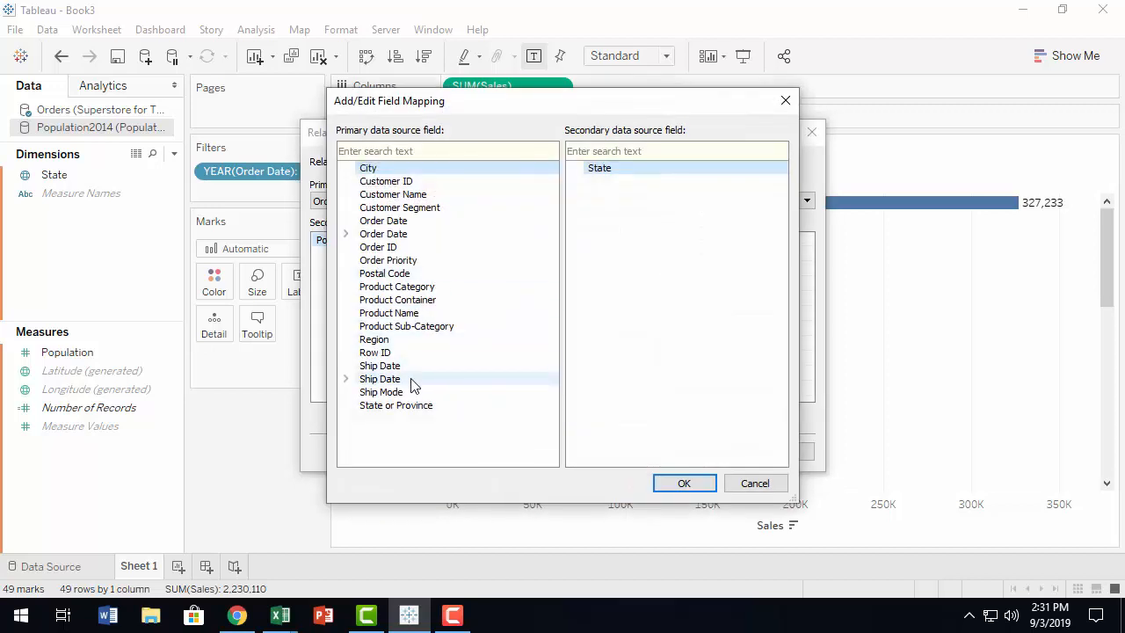
click(415, 408)
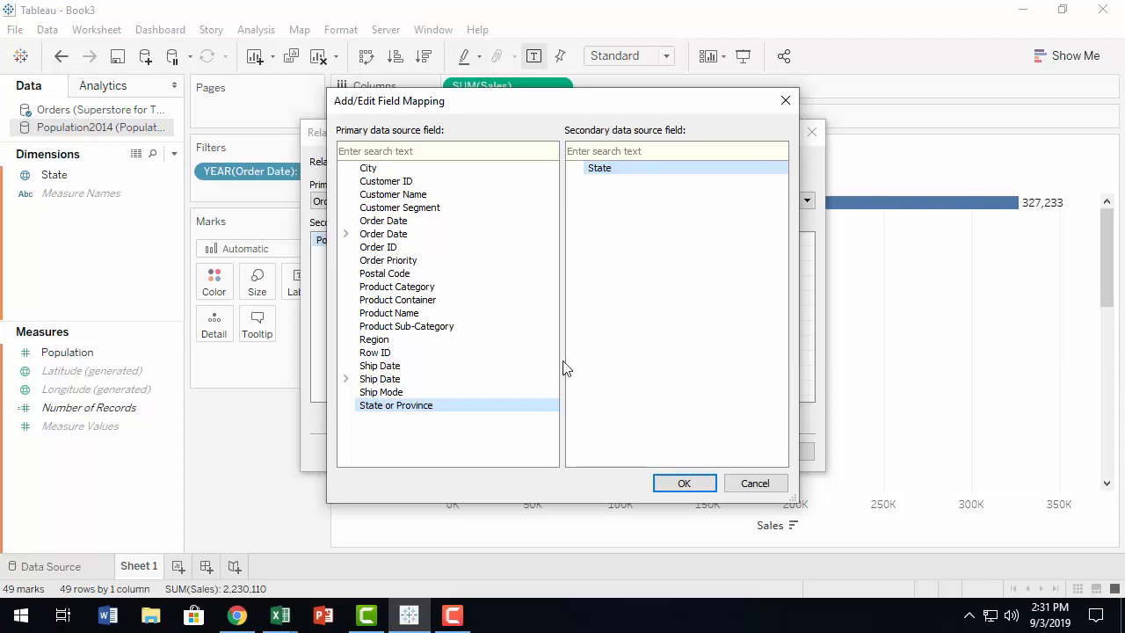
click(683, 484)
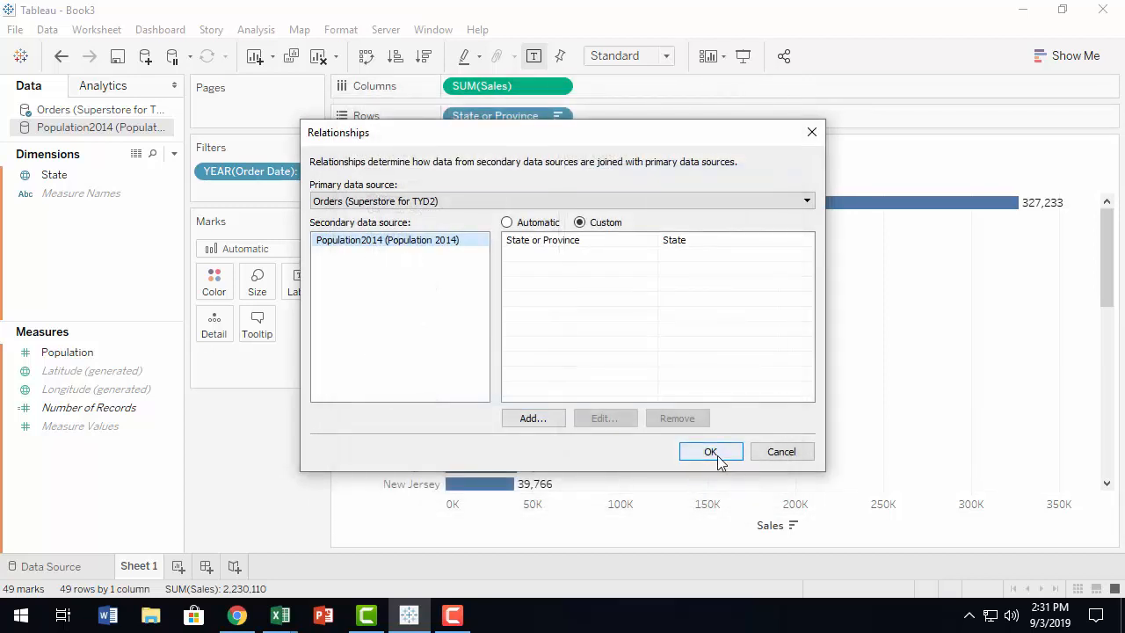
click(712, 453)
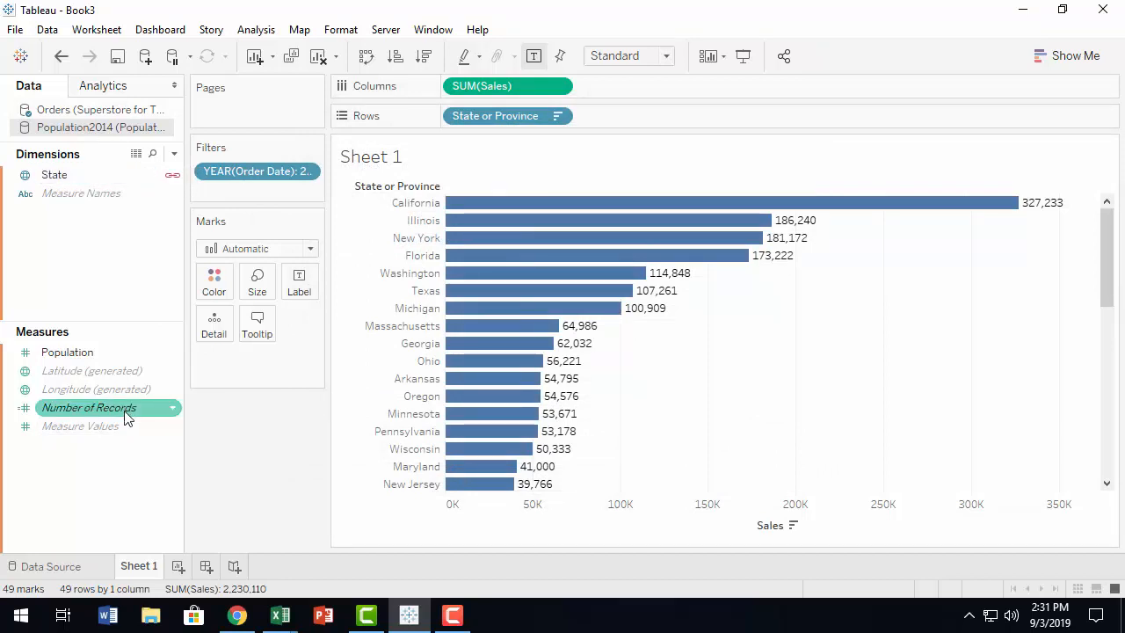
- Add Population from the Population2014 source to the columns beside Sales and compare both measures by state
drag(78, 356, 659, 86)
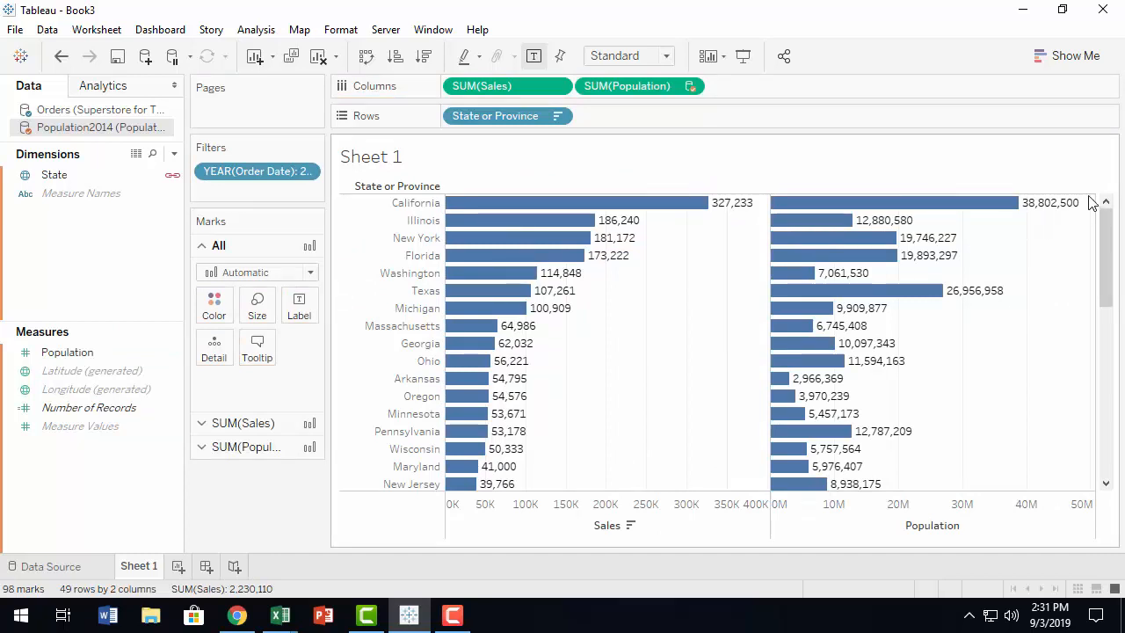
mouse_move(1082, 205)
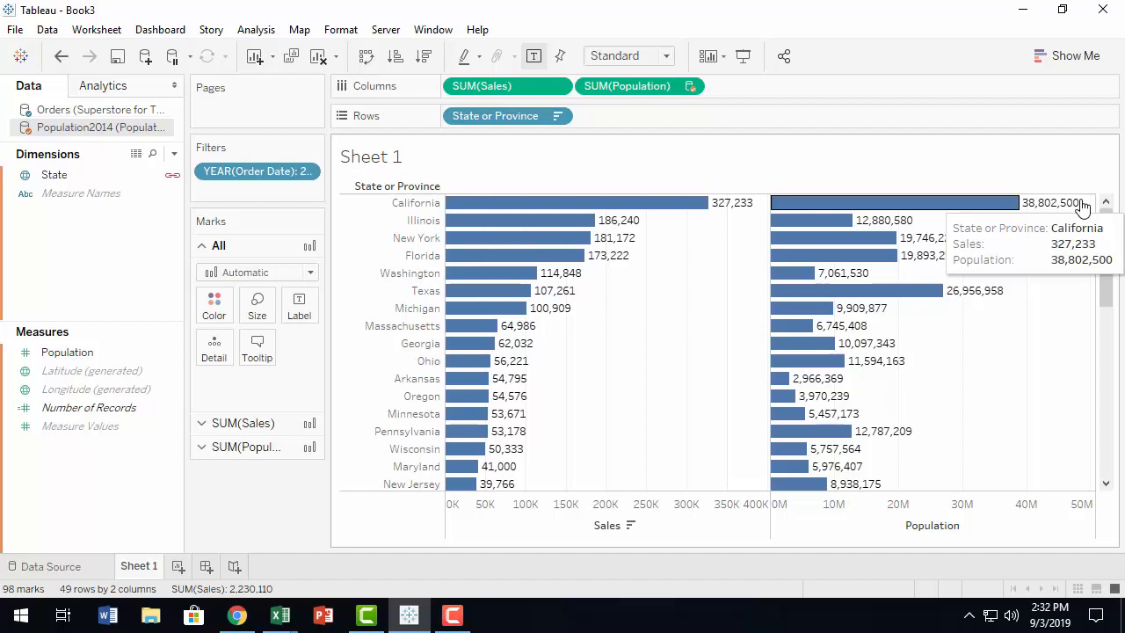
mouse_move(491, 225)
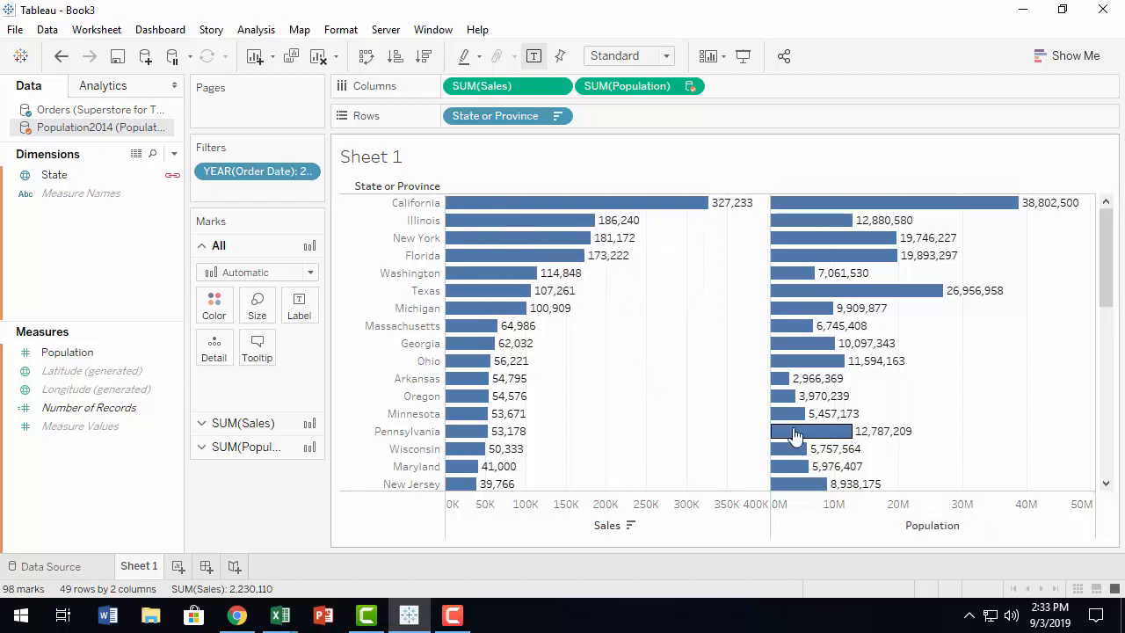
scroll(573, 430, down, 1)
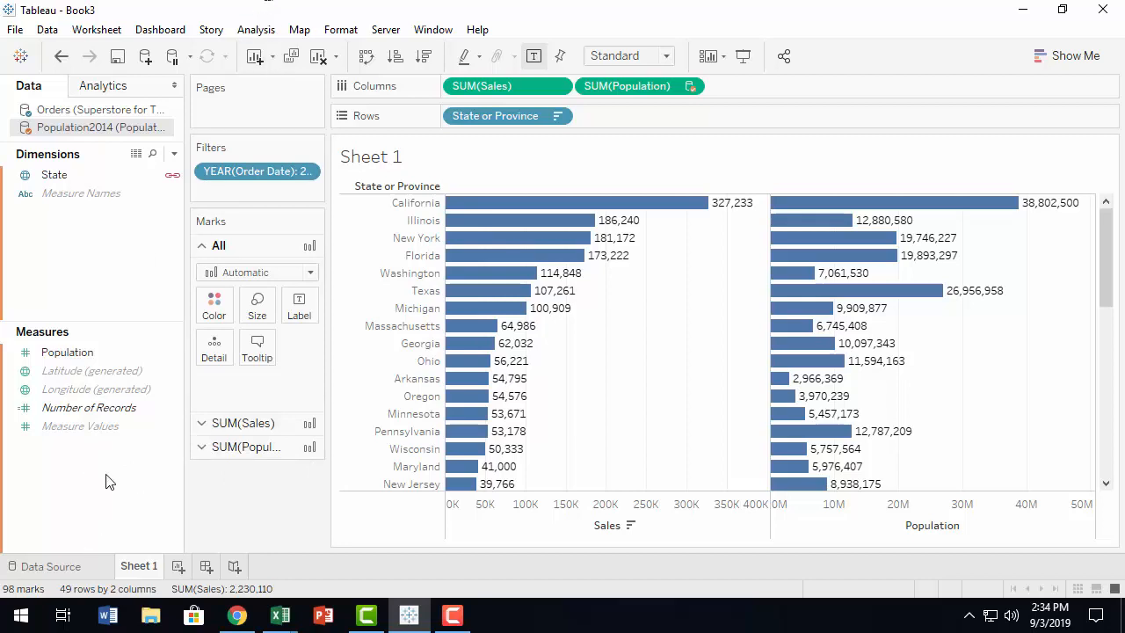
right_click(82, 467)
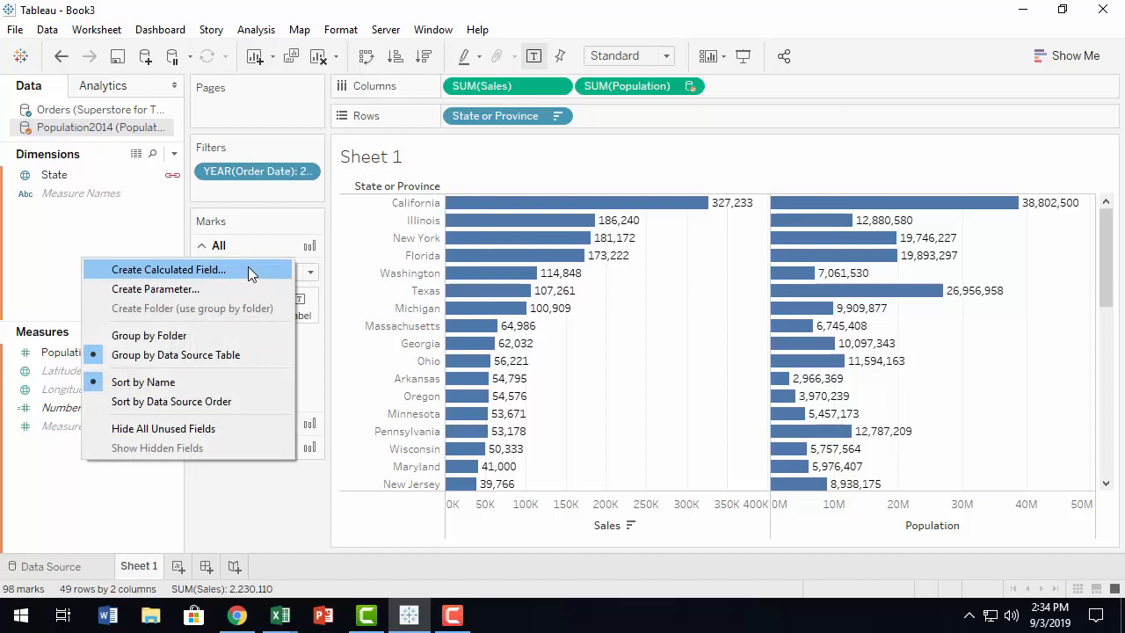
click(264, 33)
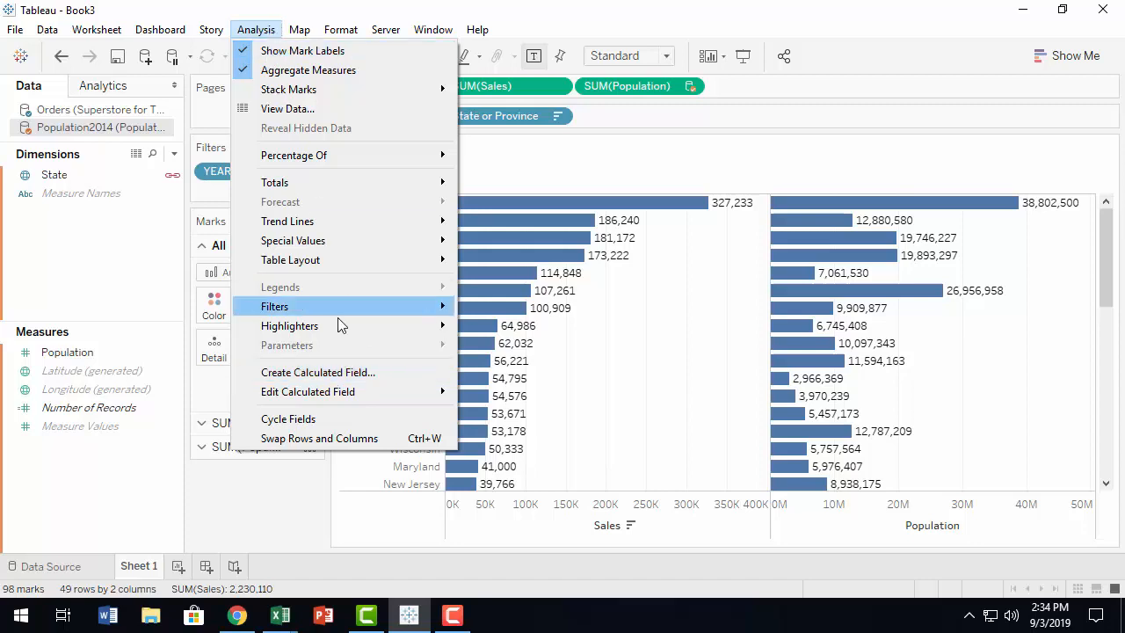
click(347, 376)
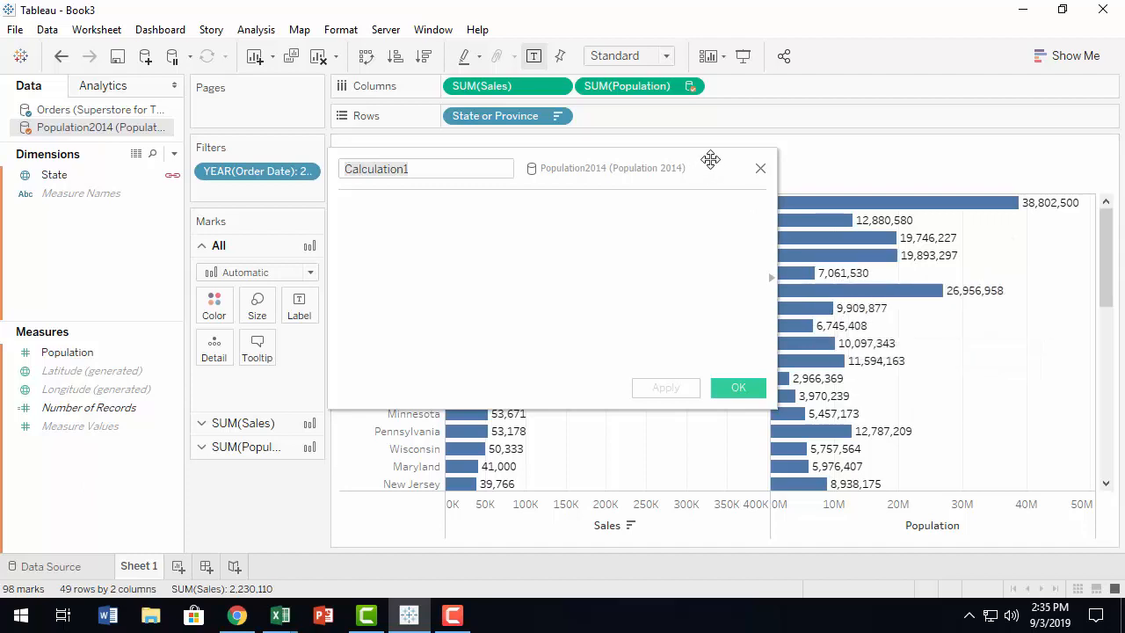
click(760, 168)
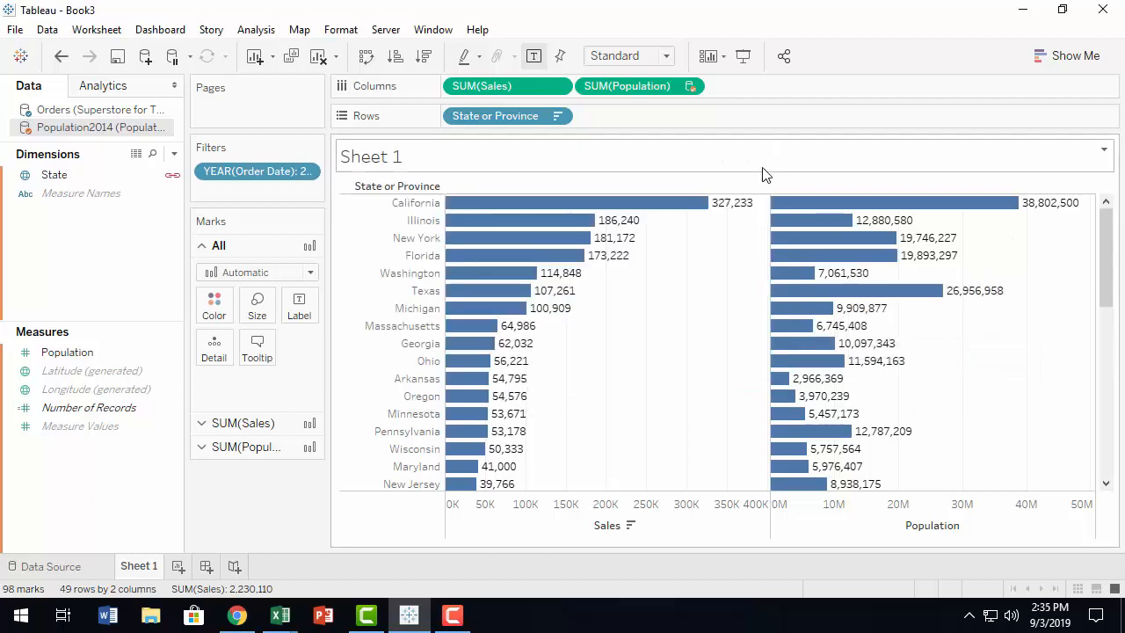
- Create a calculated field in the Orders data source and name it "Sales per 100k Pop"
click(81, 112)
scroll(88, 404, down, 1)
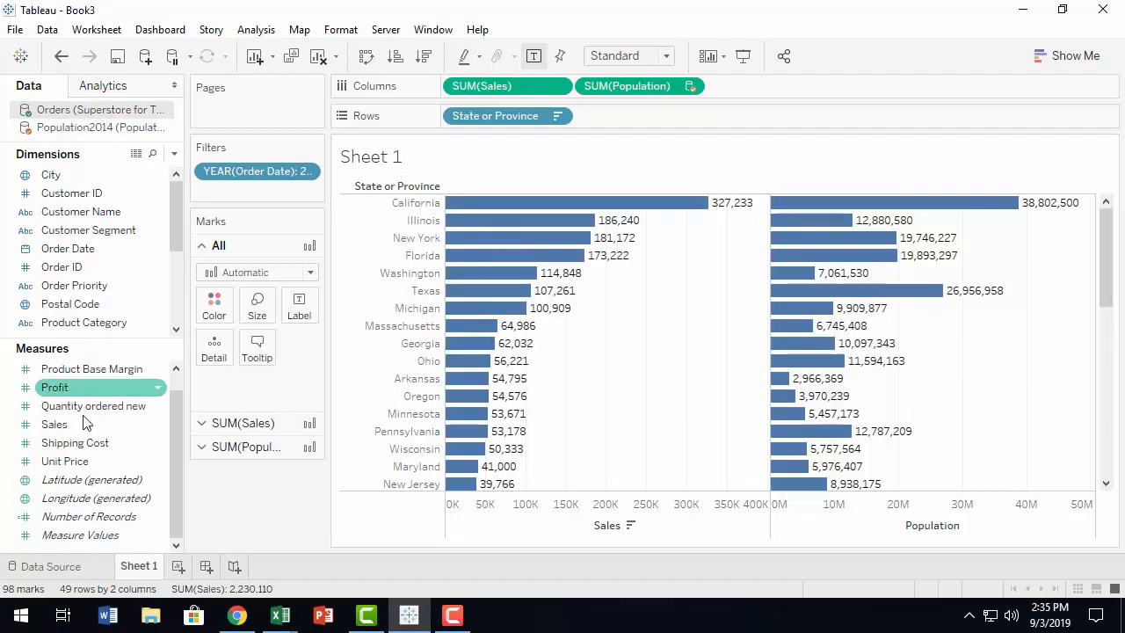
right_click(140, 547)
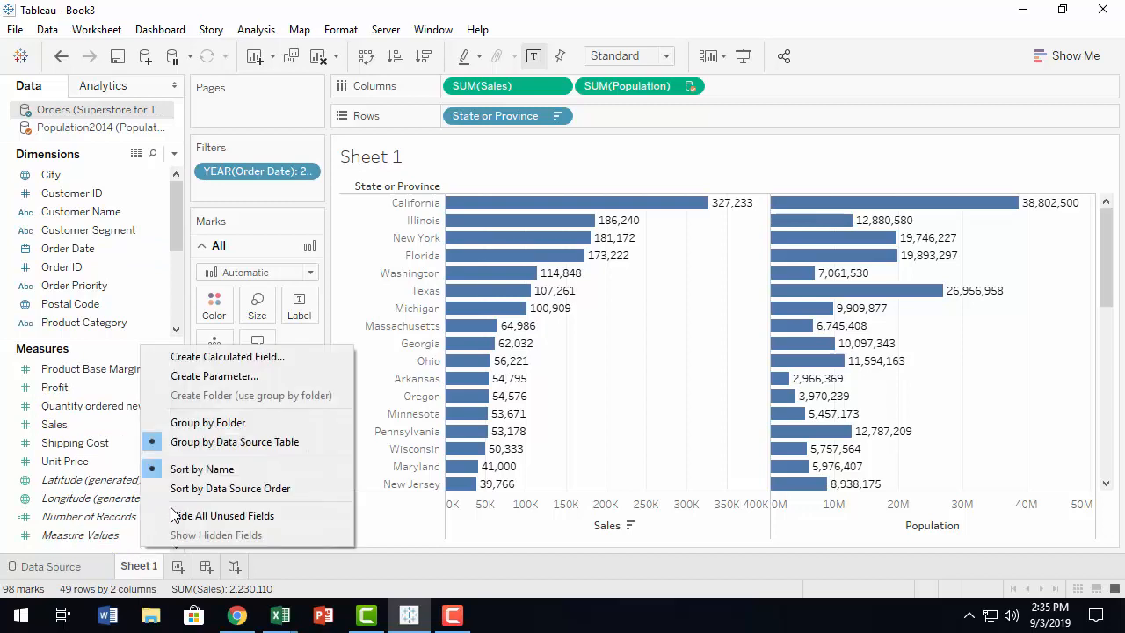
click(255, 351)
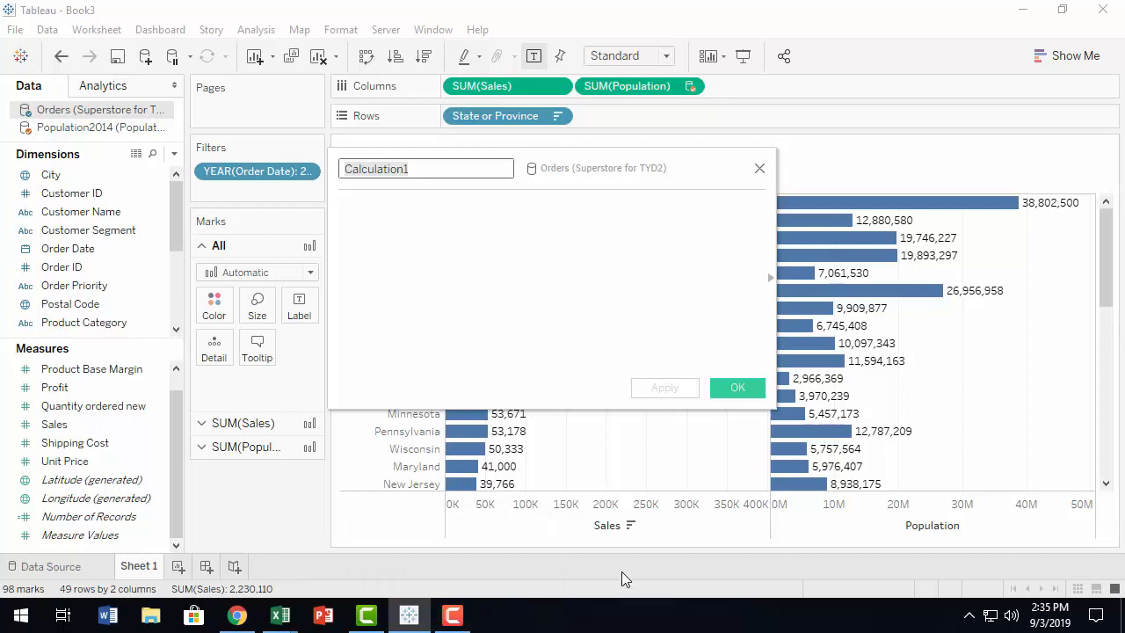
text(Sales)
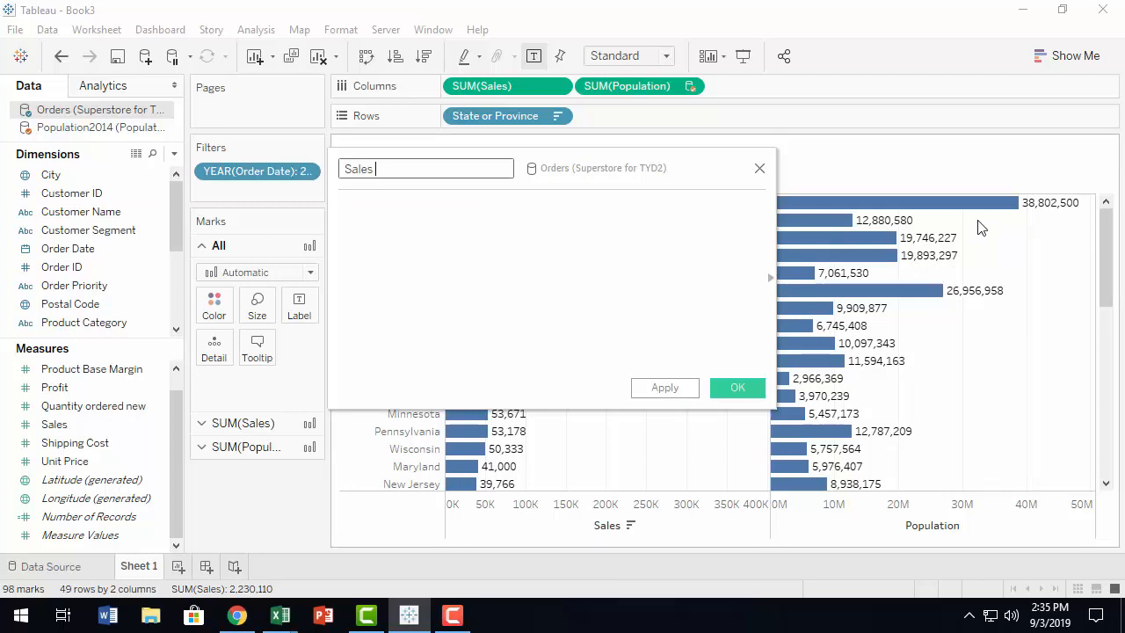
mouse_move(672, 151)
mouse_down()
mouse_move(730, 416)
mouse_move(816, 221)
mouse_move(1000, 253)
mouse_move(1021, 224)
mouse_move(770, 226)
mouse_move(668, 170)
mouse_up()
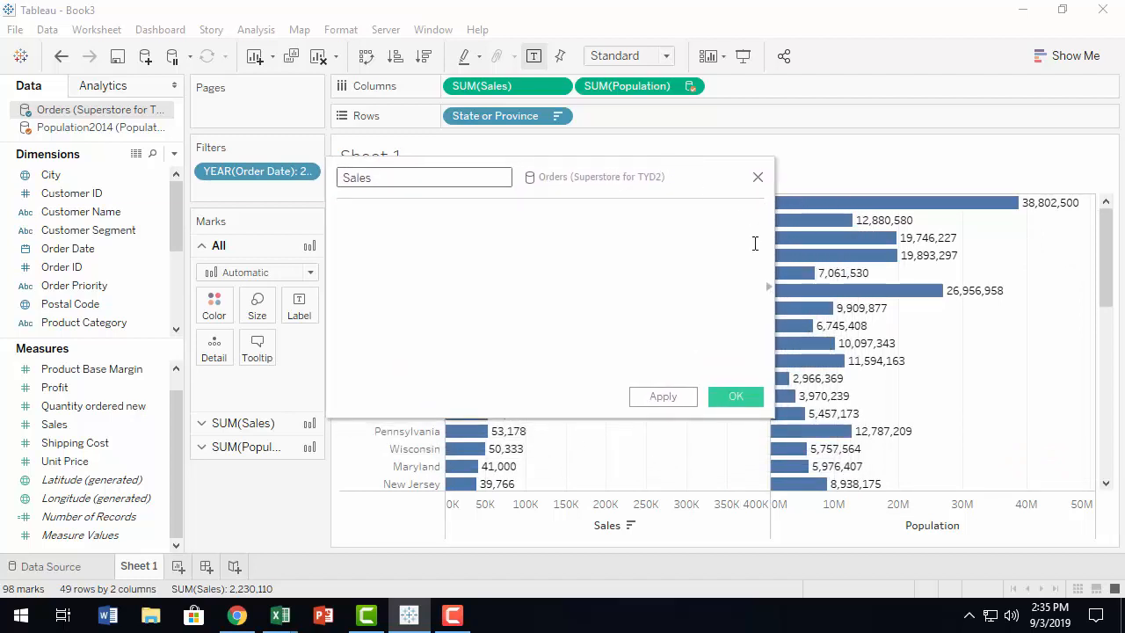
text(per 100k Pop)
click(574, 272)
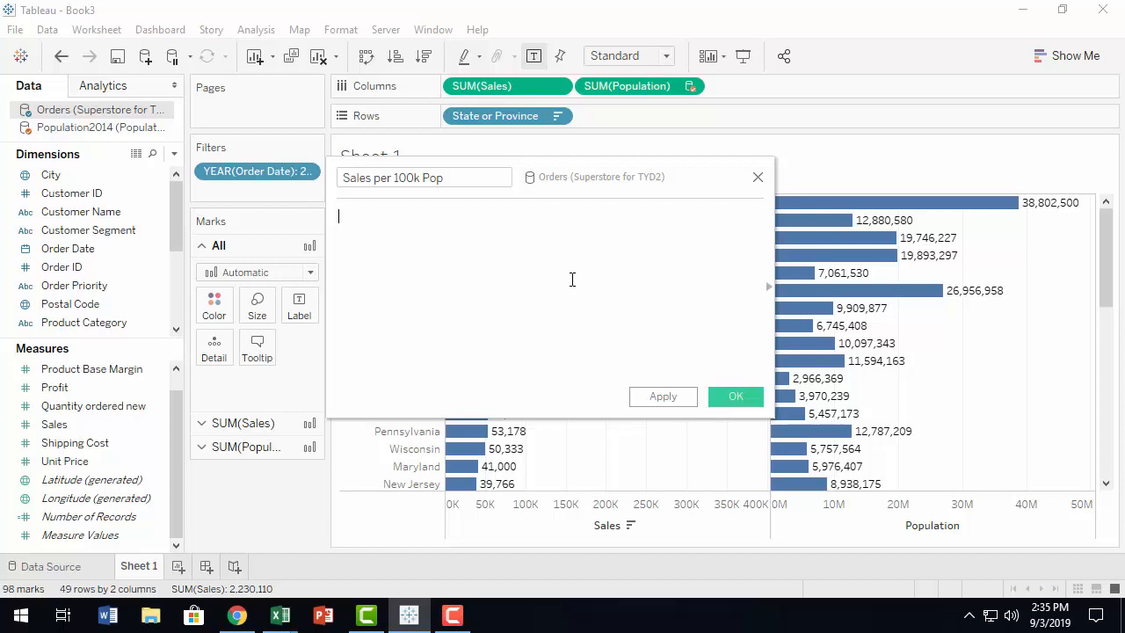
- Define the calculation as SUM([Sales])/SUM([Population2014 (Population 2014)].[Population])*100000 and save it
text(sum)
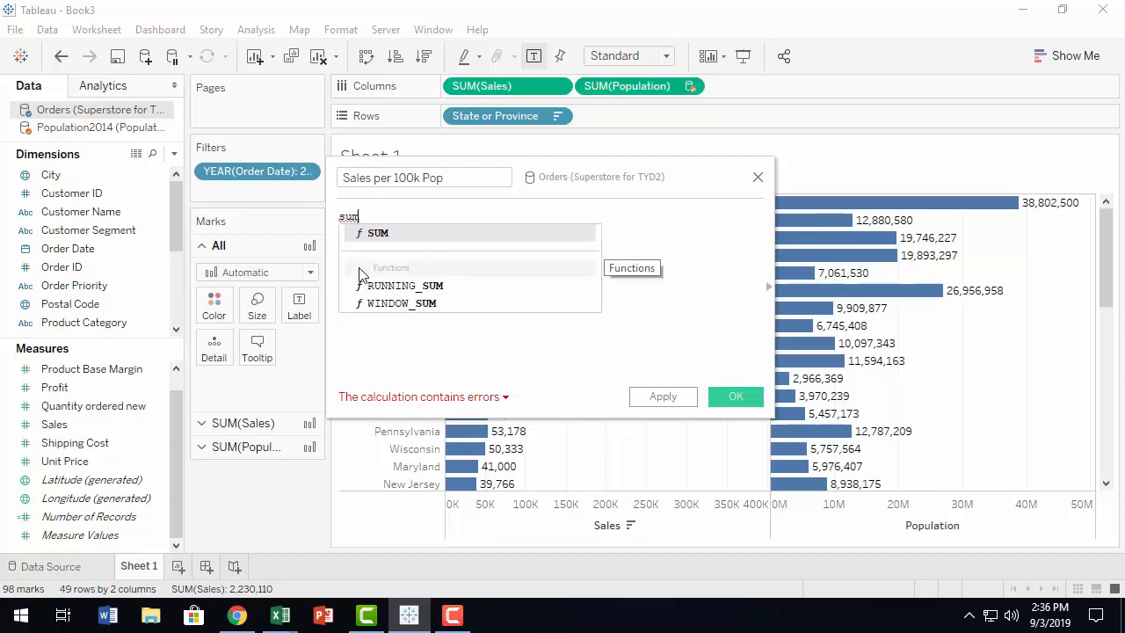
key(Return)
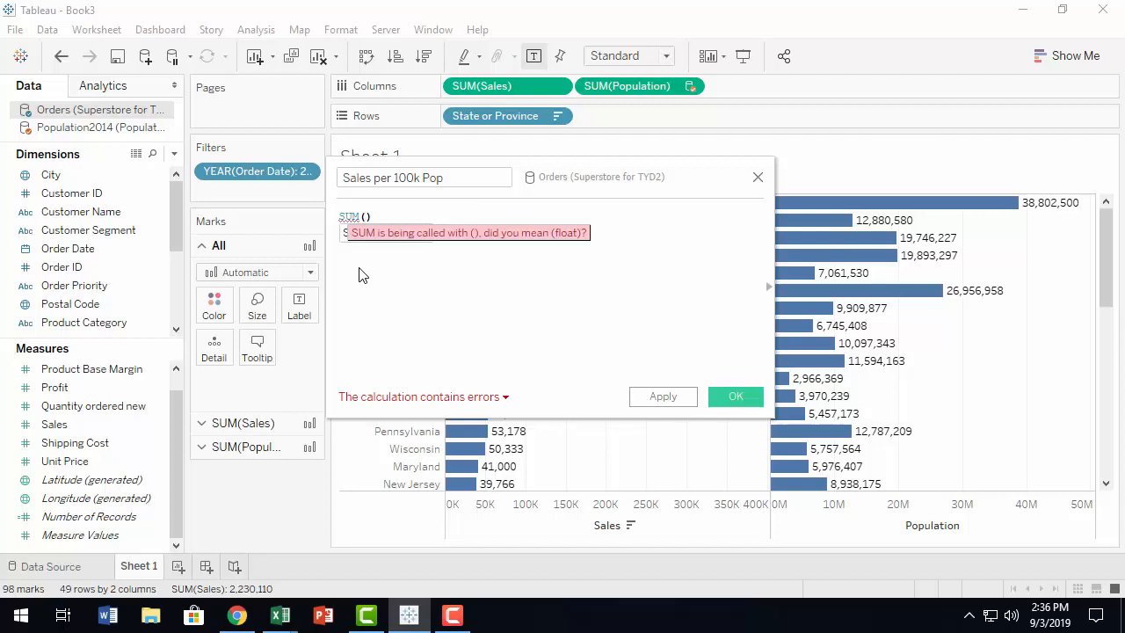
text(sa)
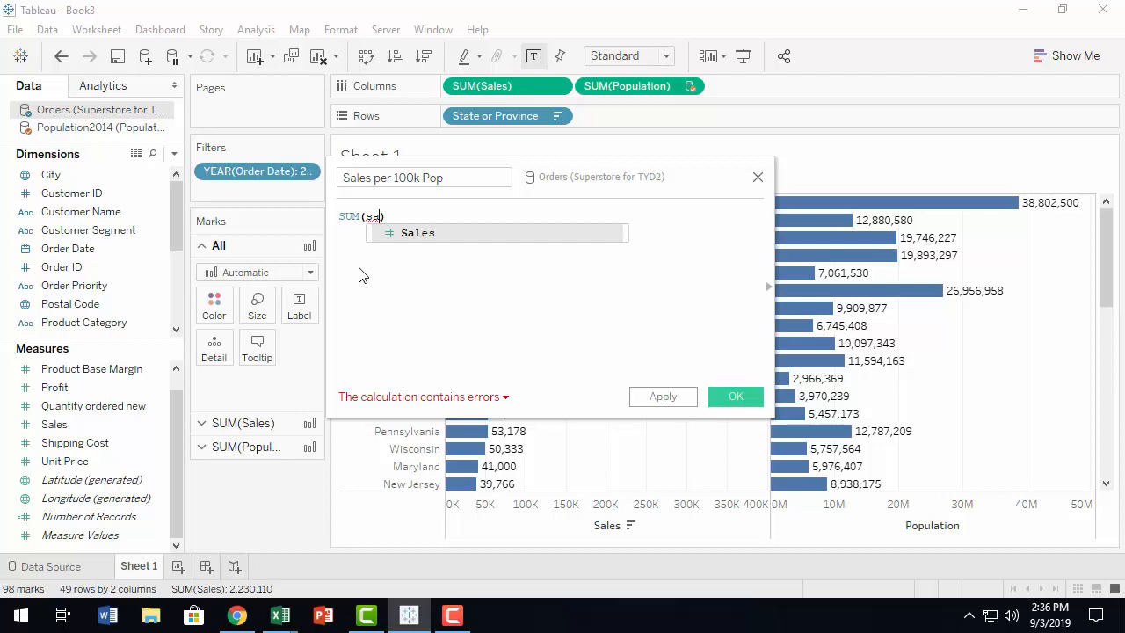
key(Return)
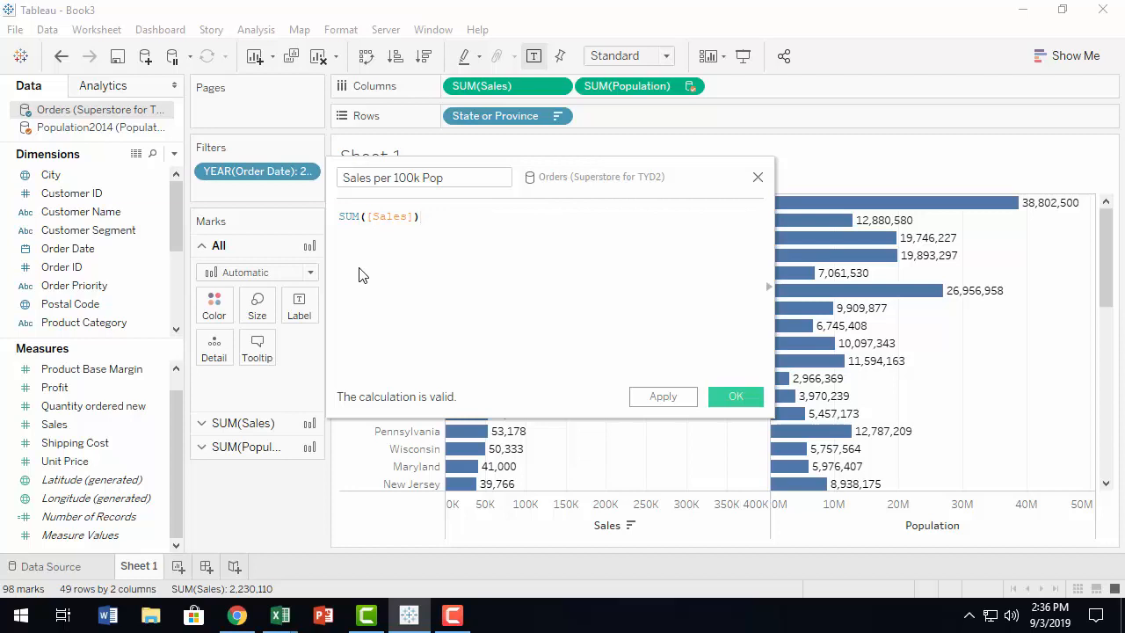
text(/)
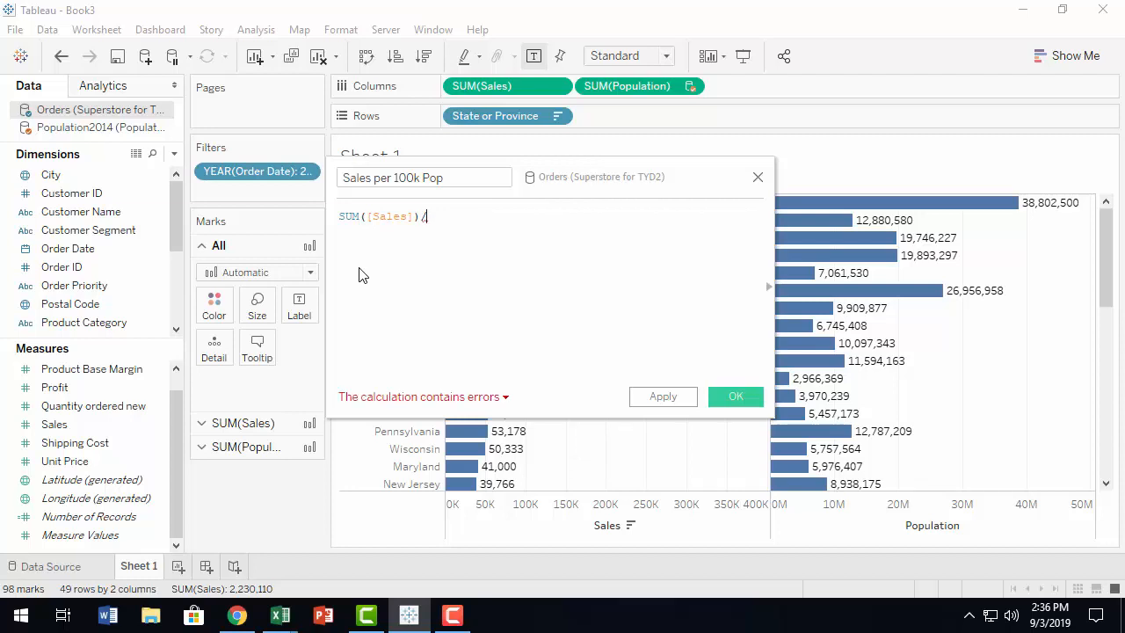
text(po)
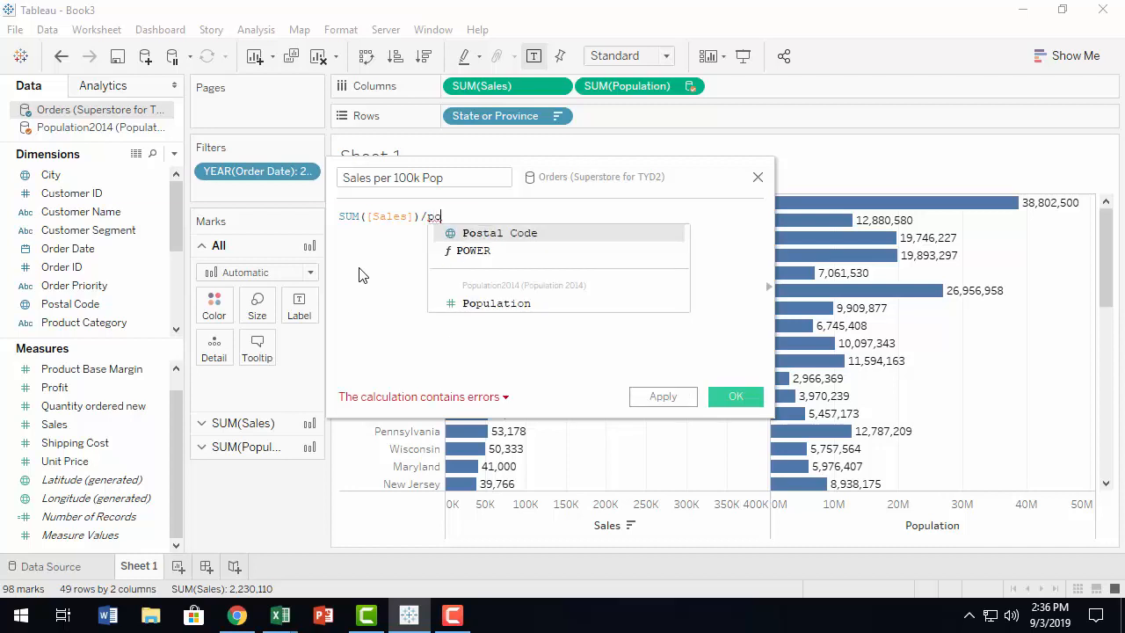
text(p)
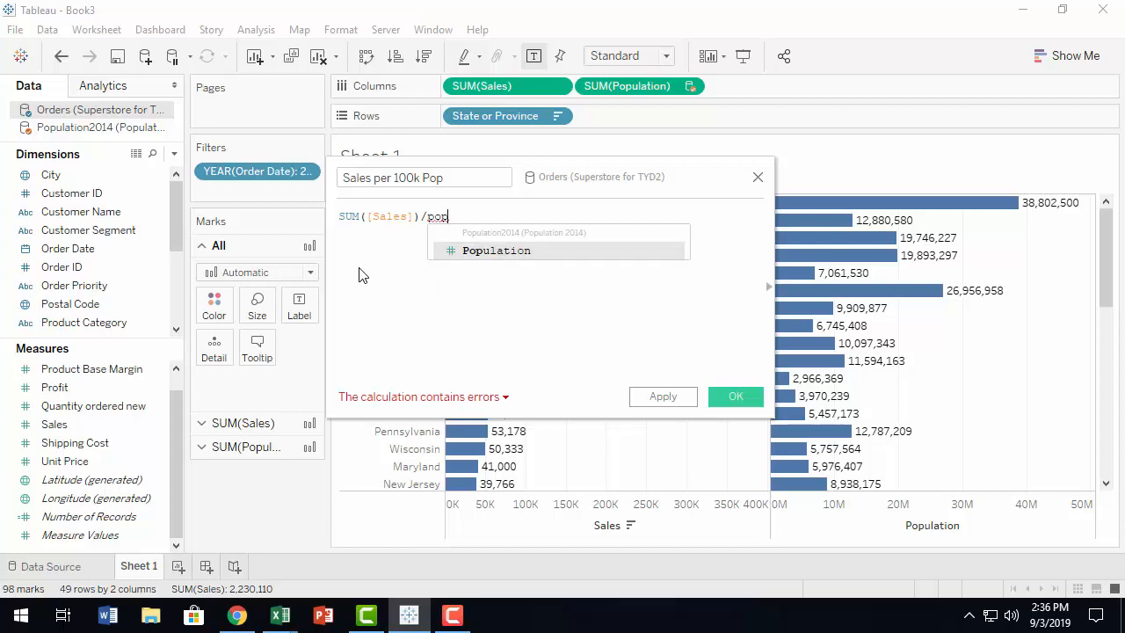
key(Return)
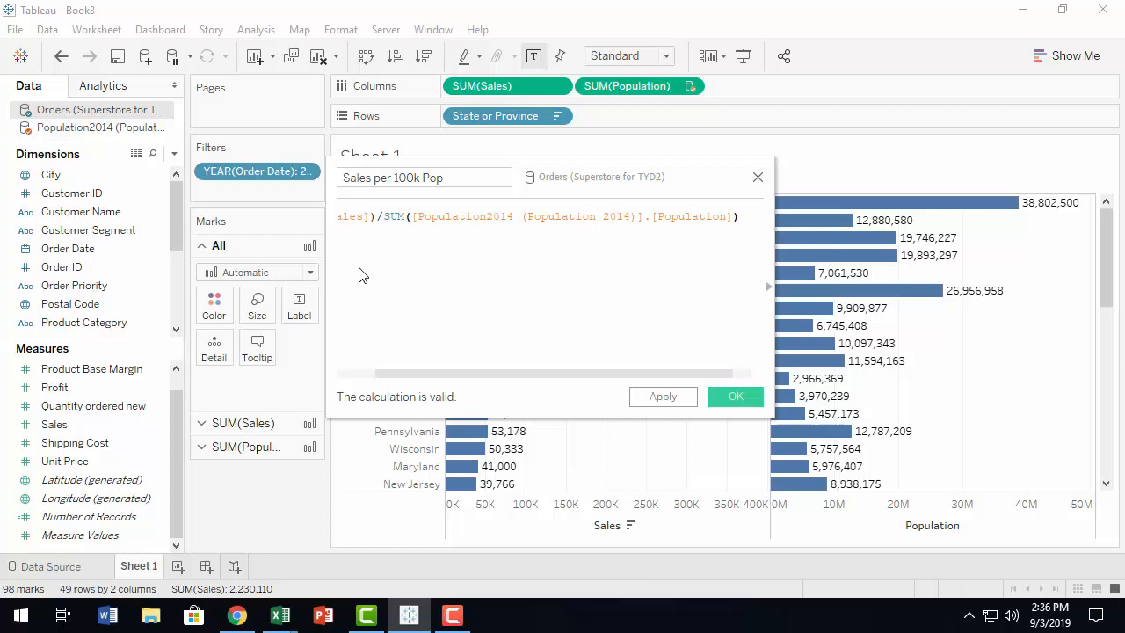
text(*100)
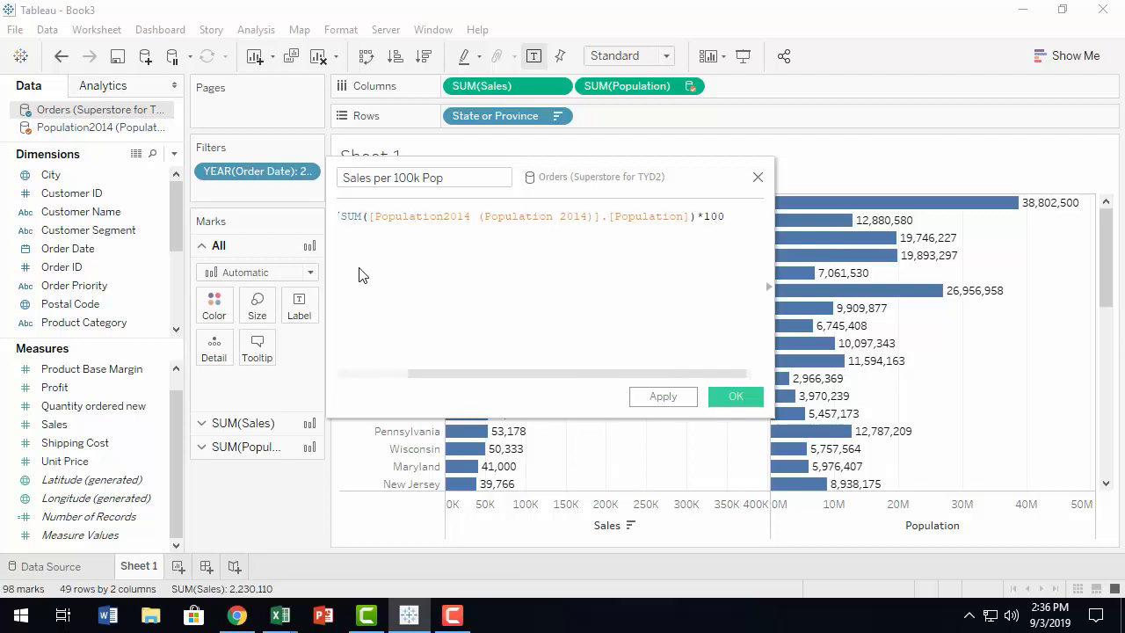
text(000)
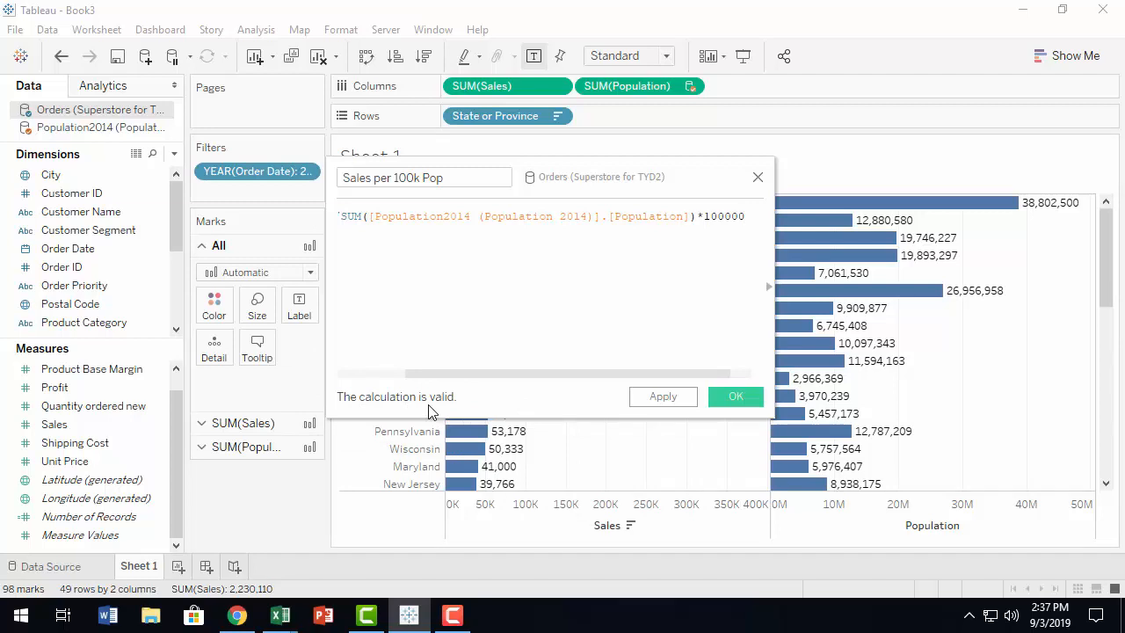
click(736, 399)
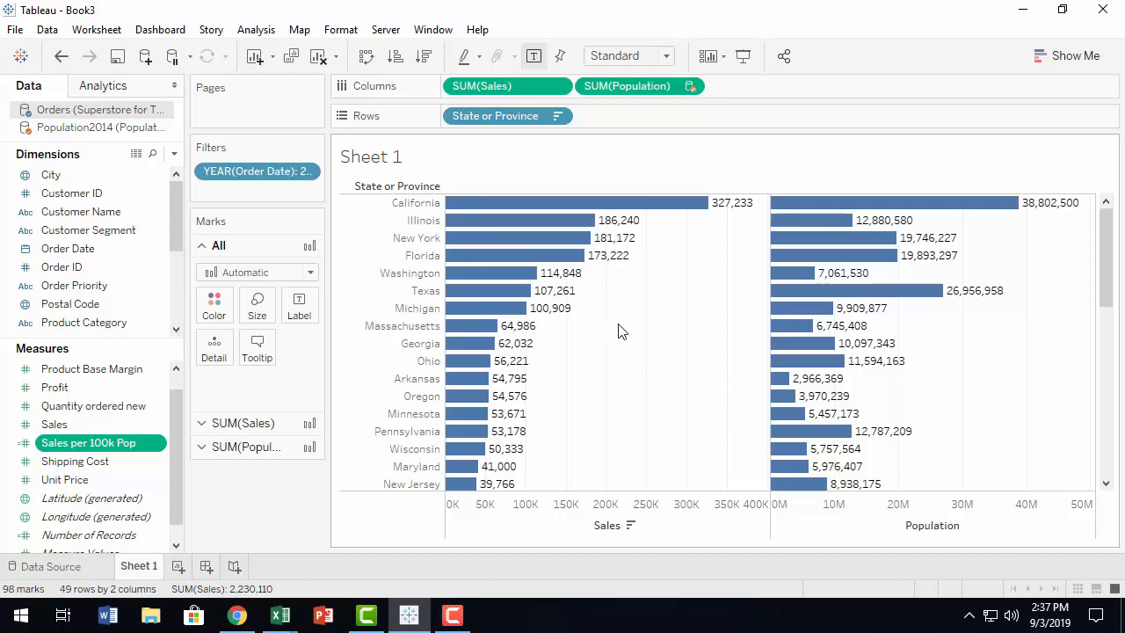
- Remove Population from the columns and add Sales per 100k Pop as a detail on the Sales bars
click(691, 86)
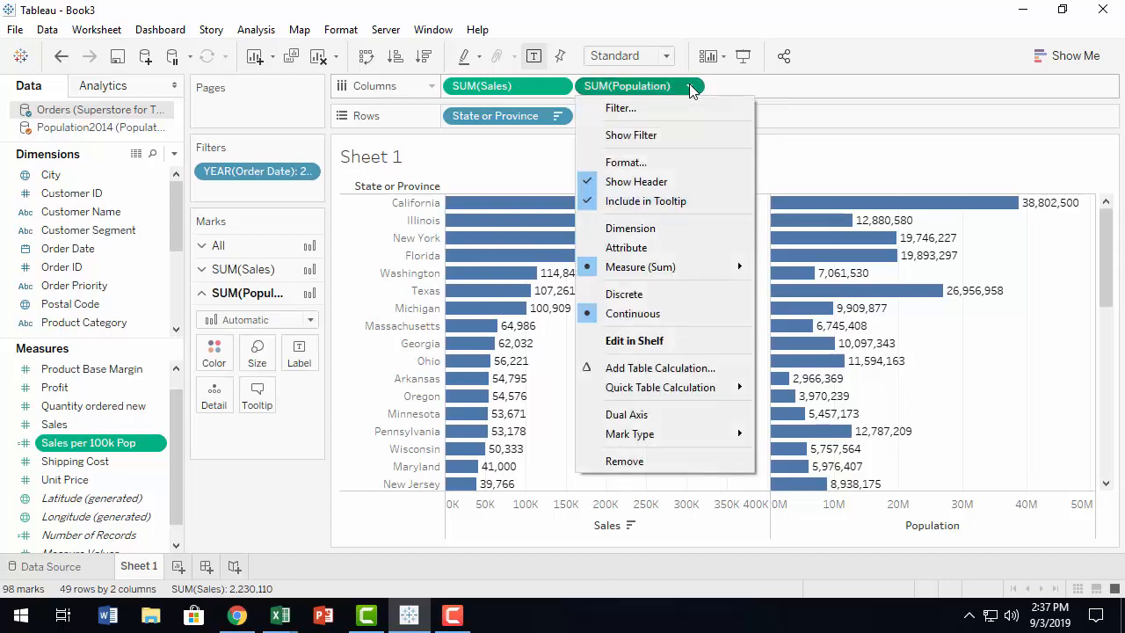
click(673, 460)
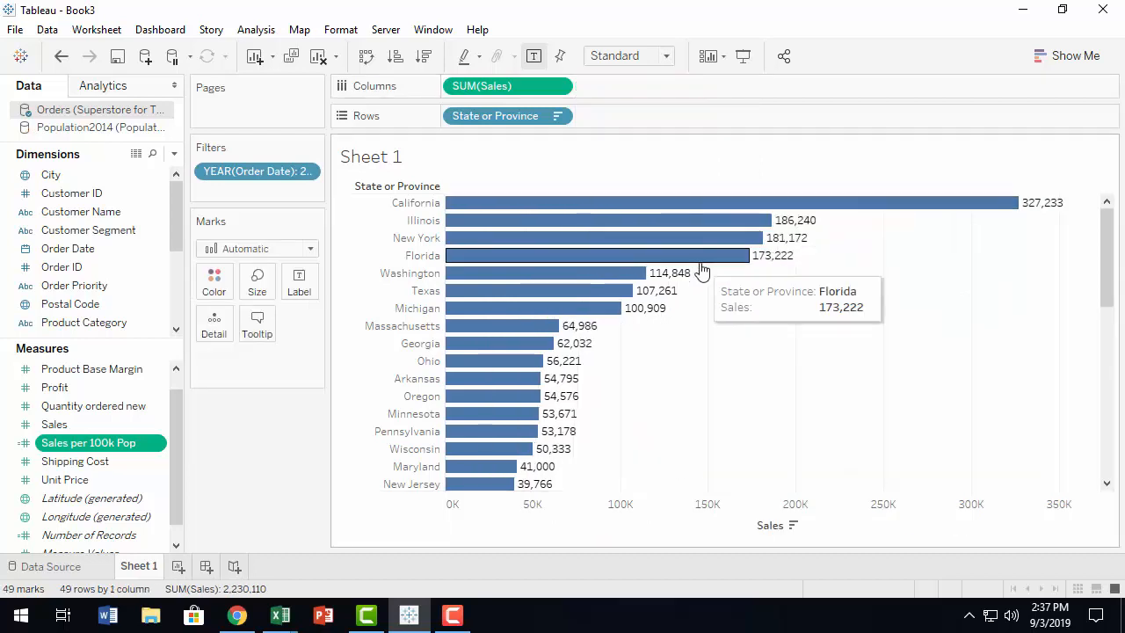
scroll(115, 391, down, 1)
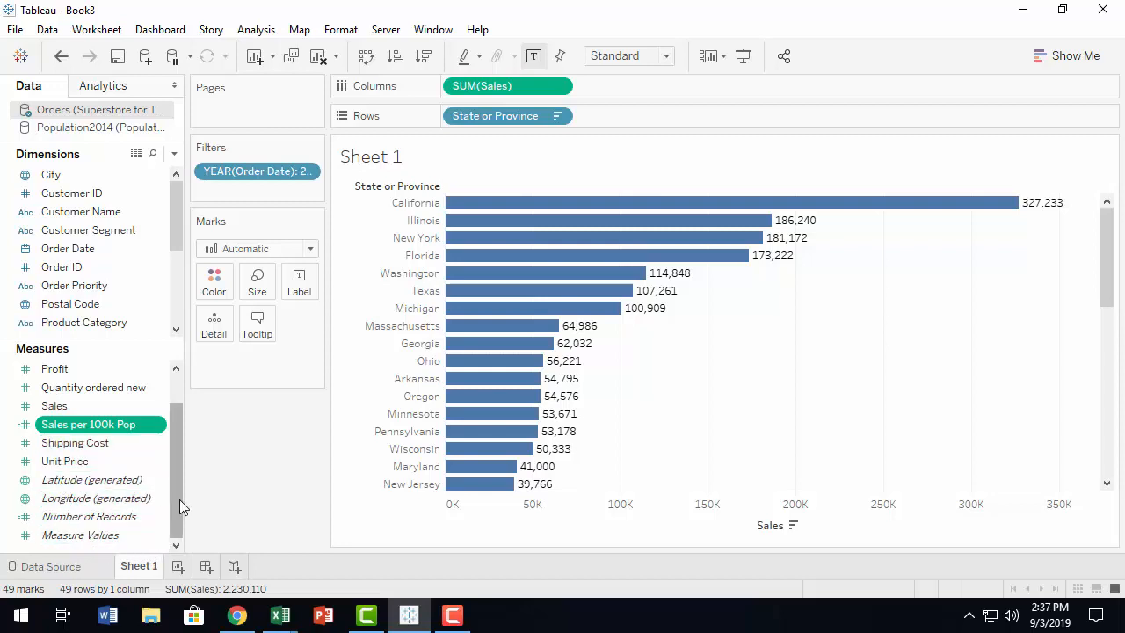
drag(180, 482, 194, 422)
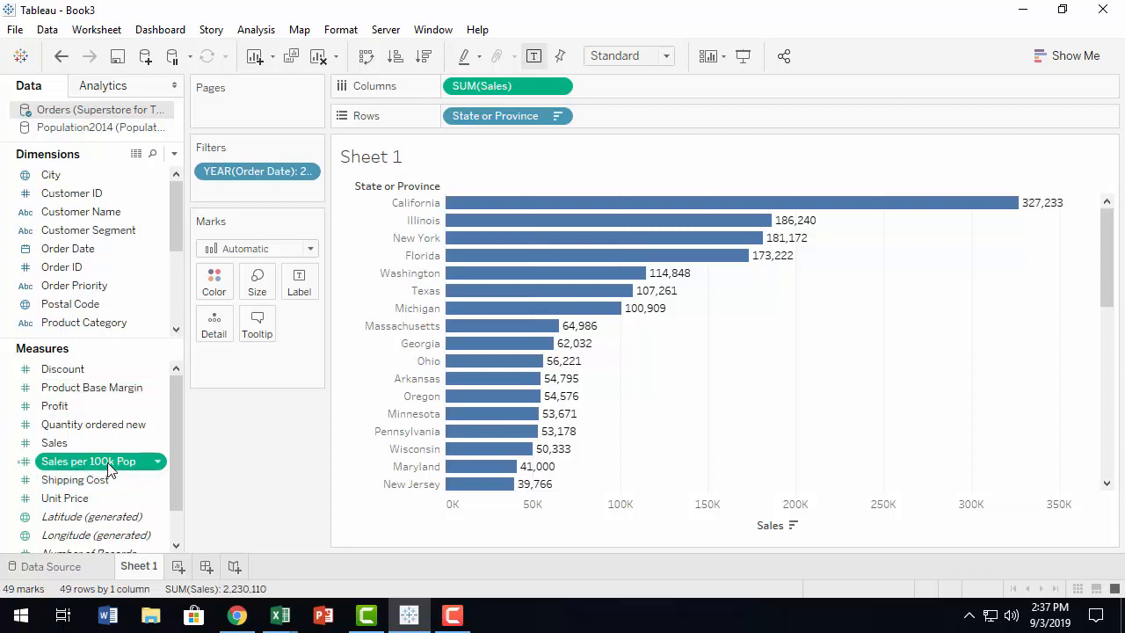
drag(129, 463, 219, 322)
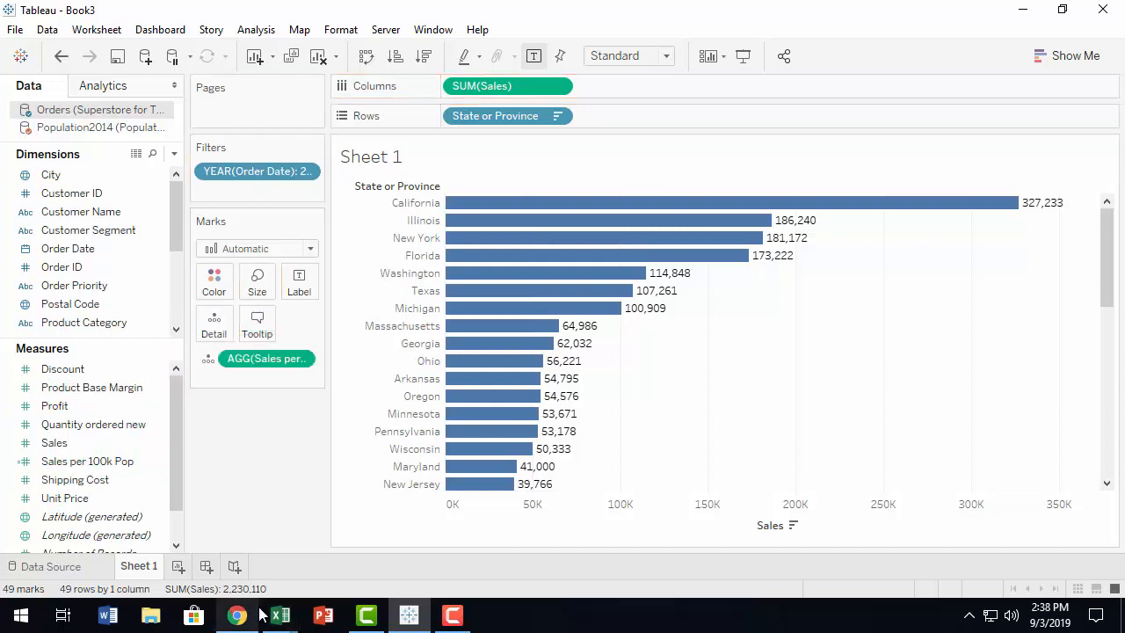
mouse_move(850, 206)
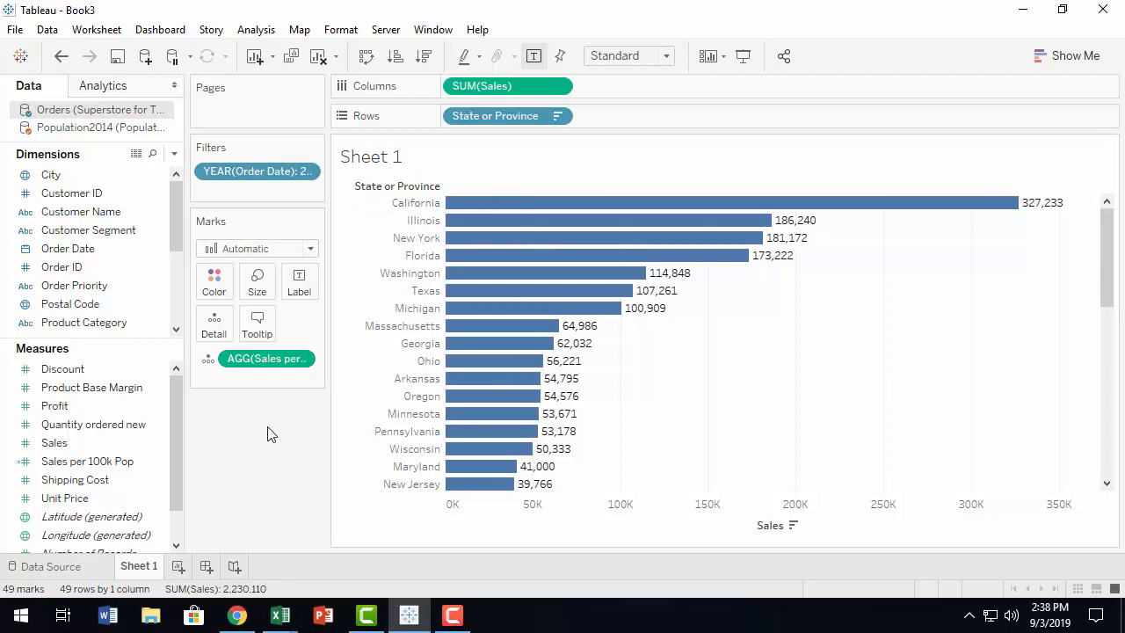
- Label the bars with Sales and Sales per 100k Pop, and remove the duplicate Sales per 100k Pop from the detail
click(107, 463)
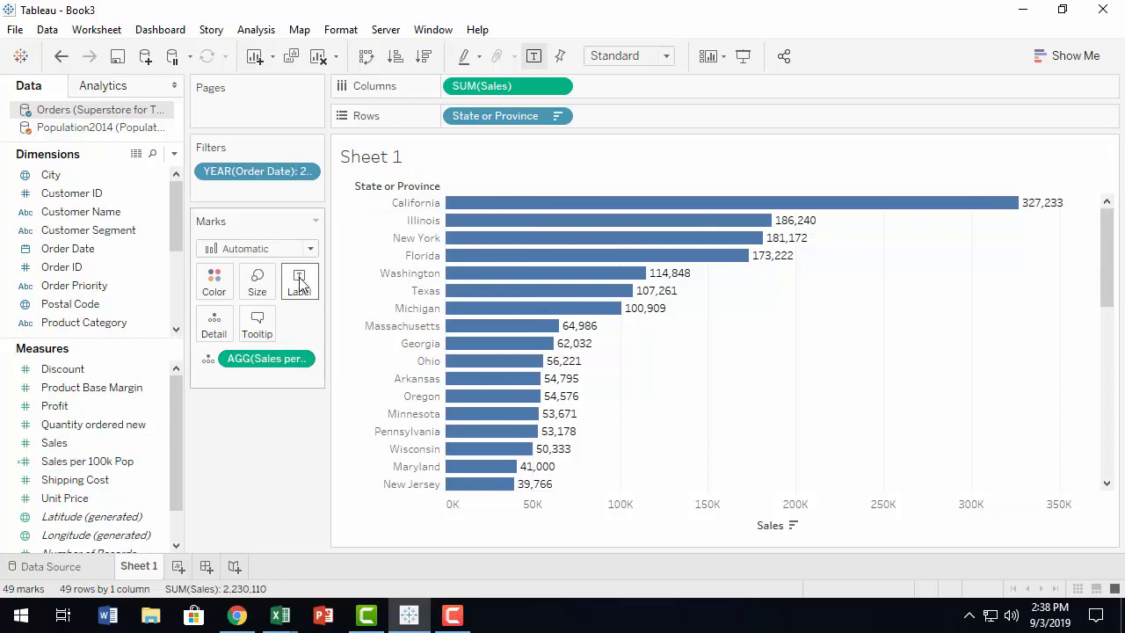
scroll(101, 439, down, 1)
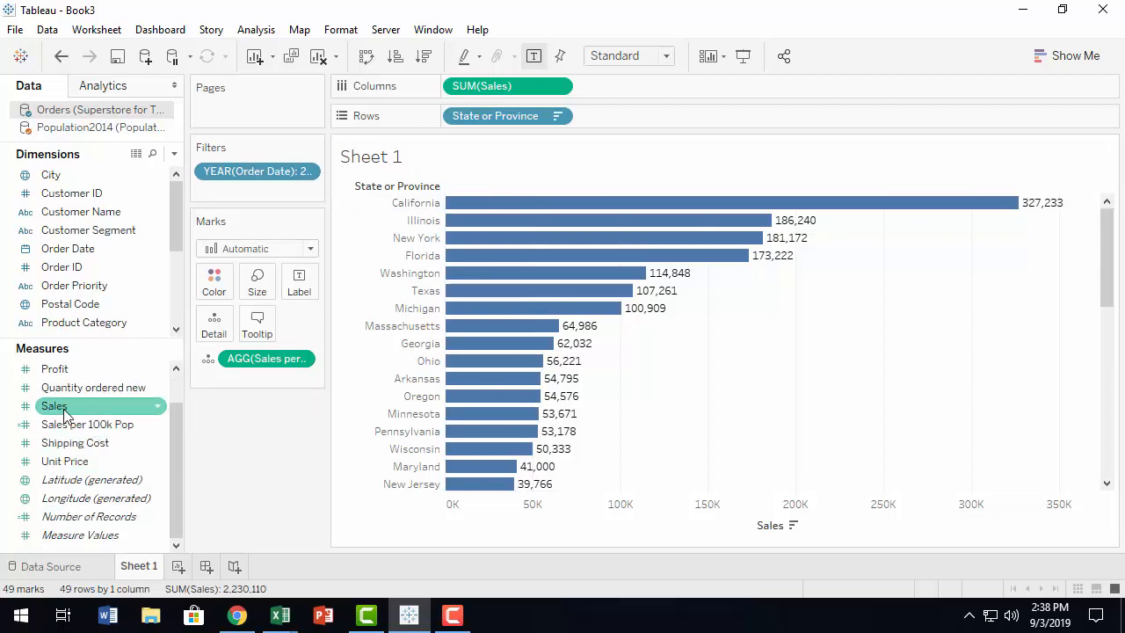
drag(55, 407, 290, 285)
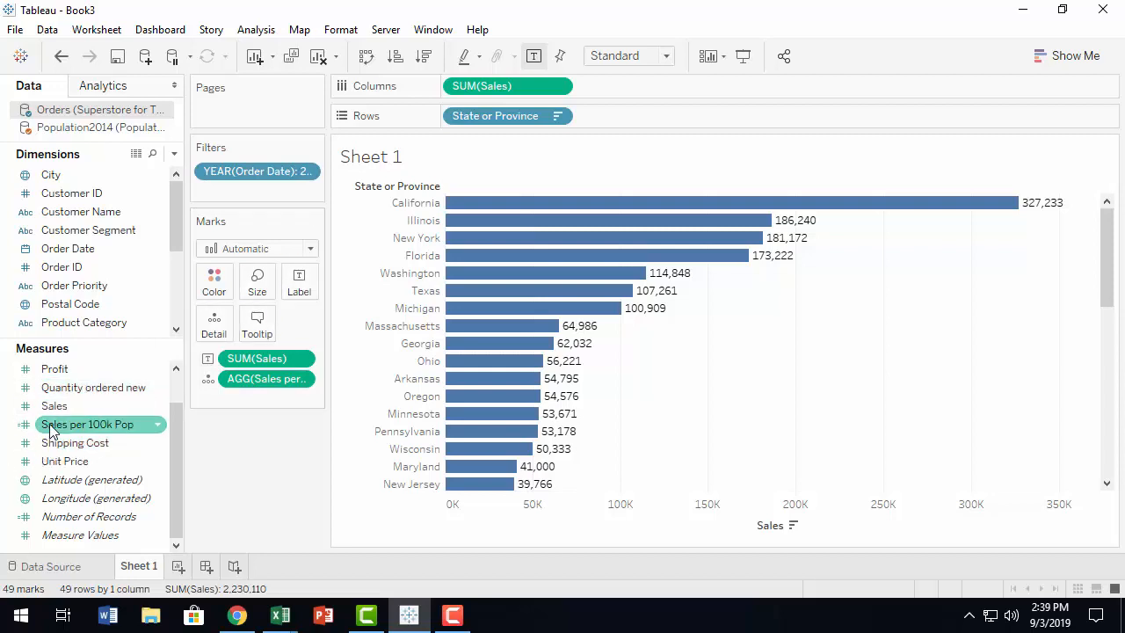
drag(53, 426, 296, 282)
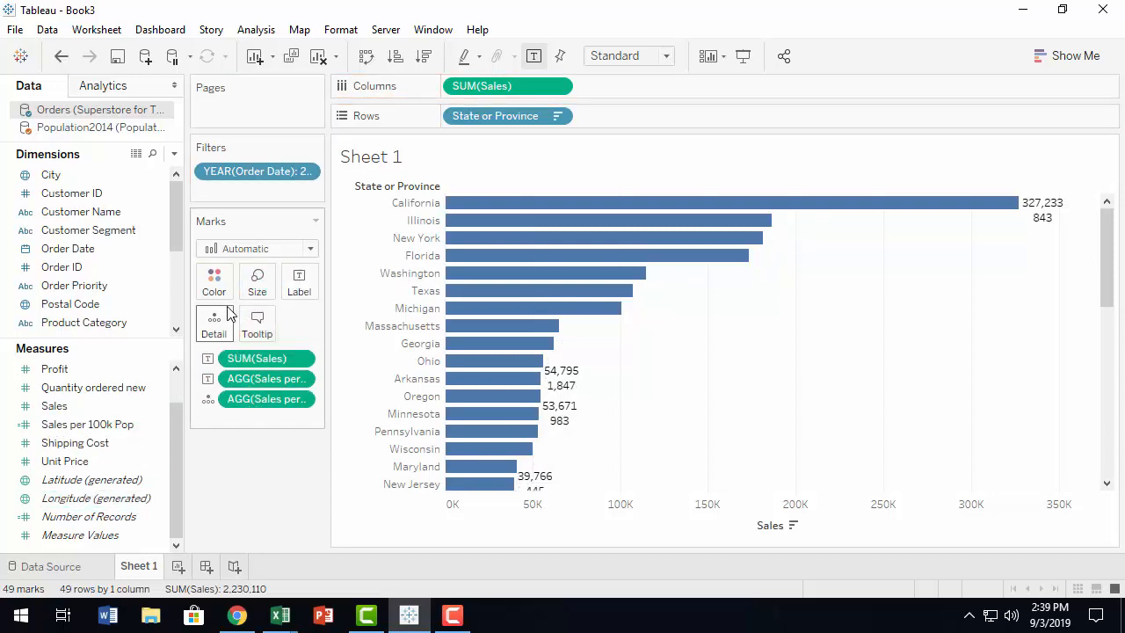
mouse_move(848, 218)
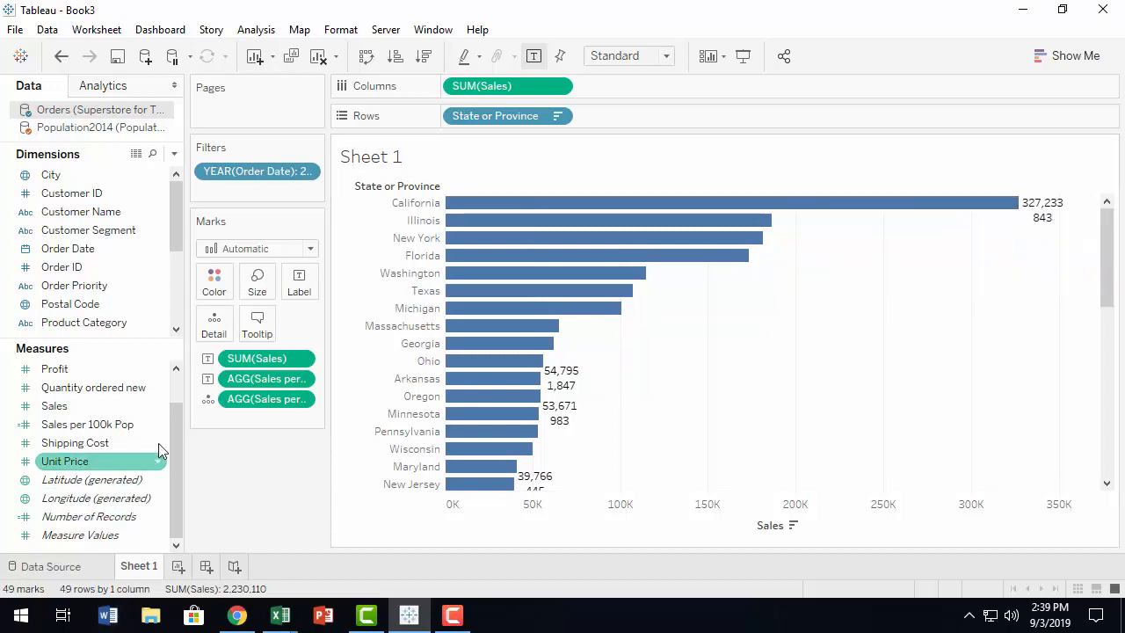
click(304, 398)
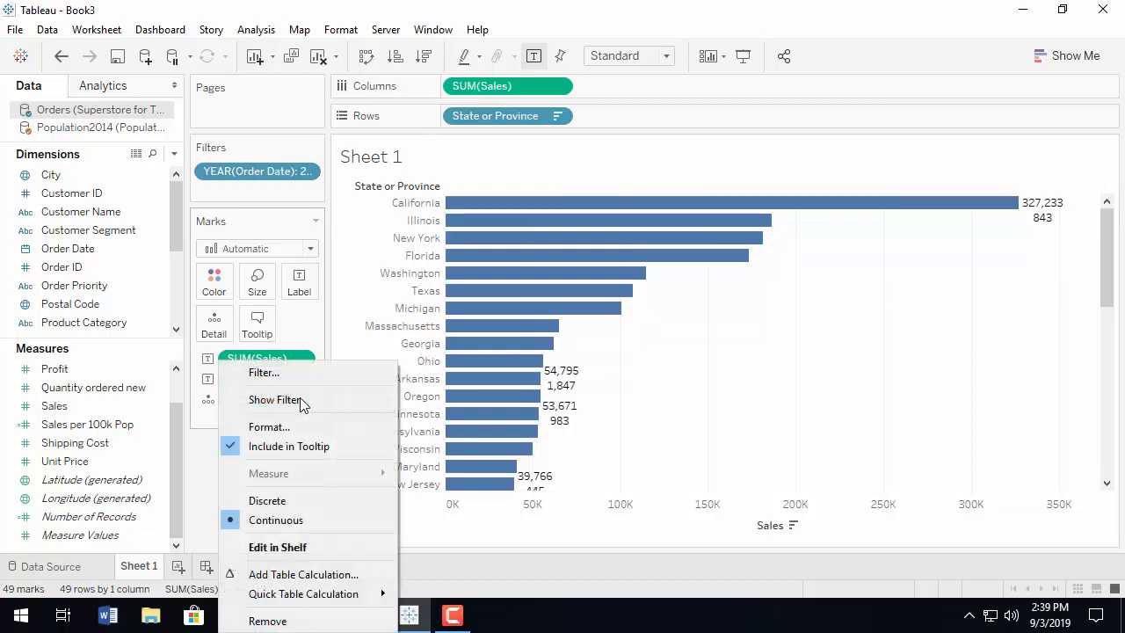
click(264, 621)
- Edit the mark label text, adding "Sales: " before the SUM(Sales) value and left-aligning that line
mouse_move(1013, 213)
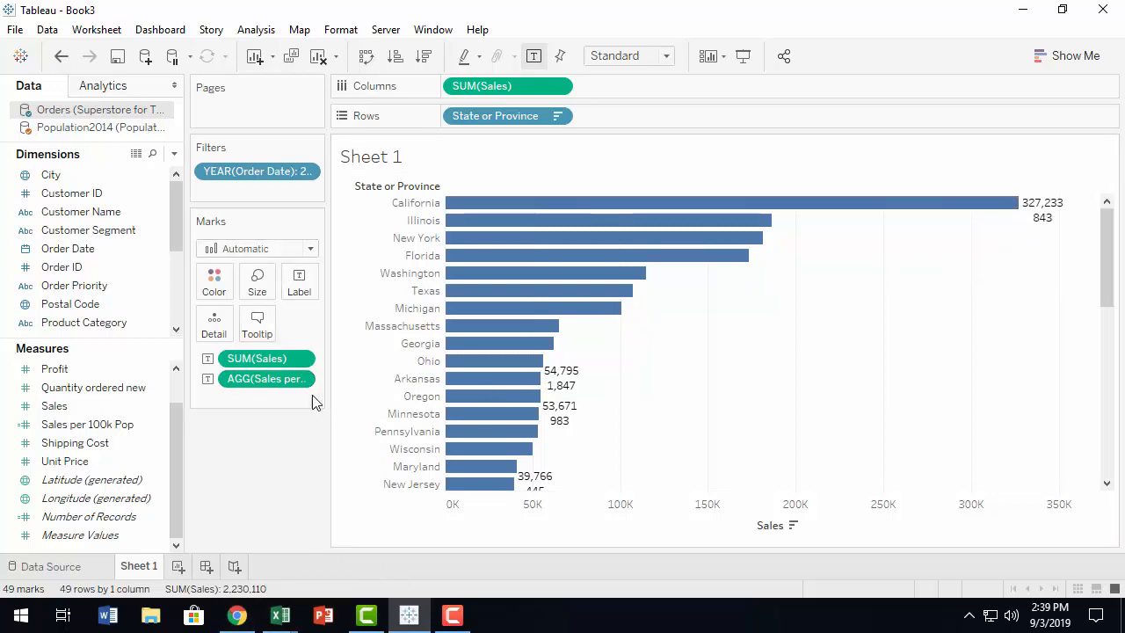
click(300, 286)
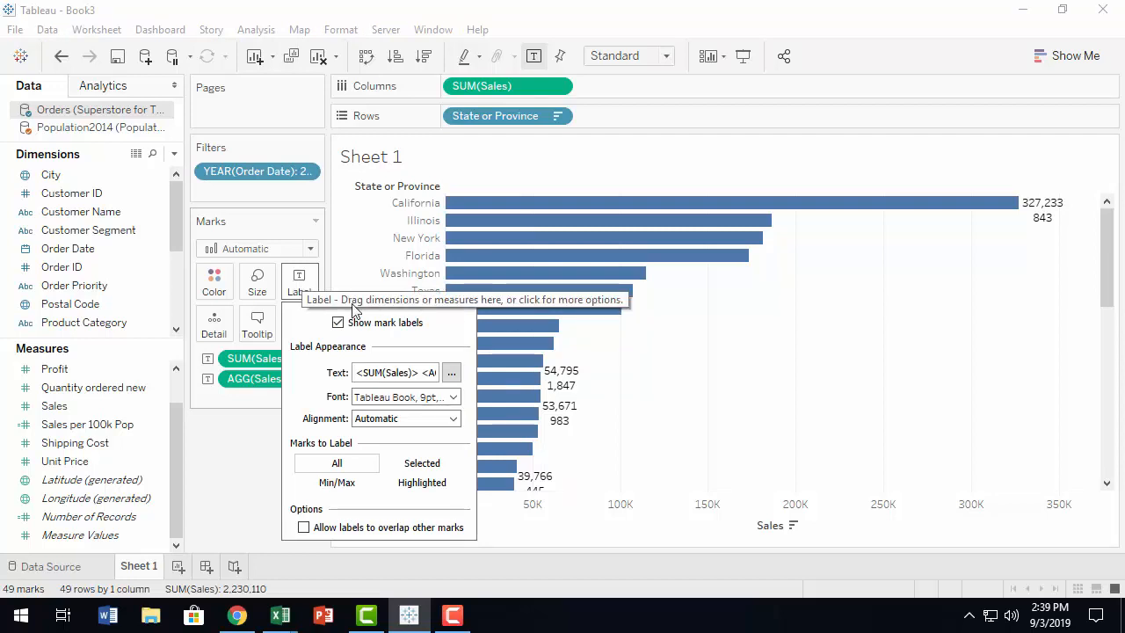
click(452, 374)
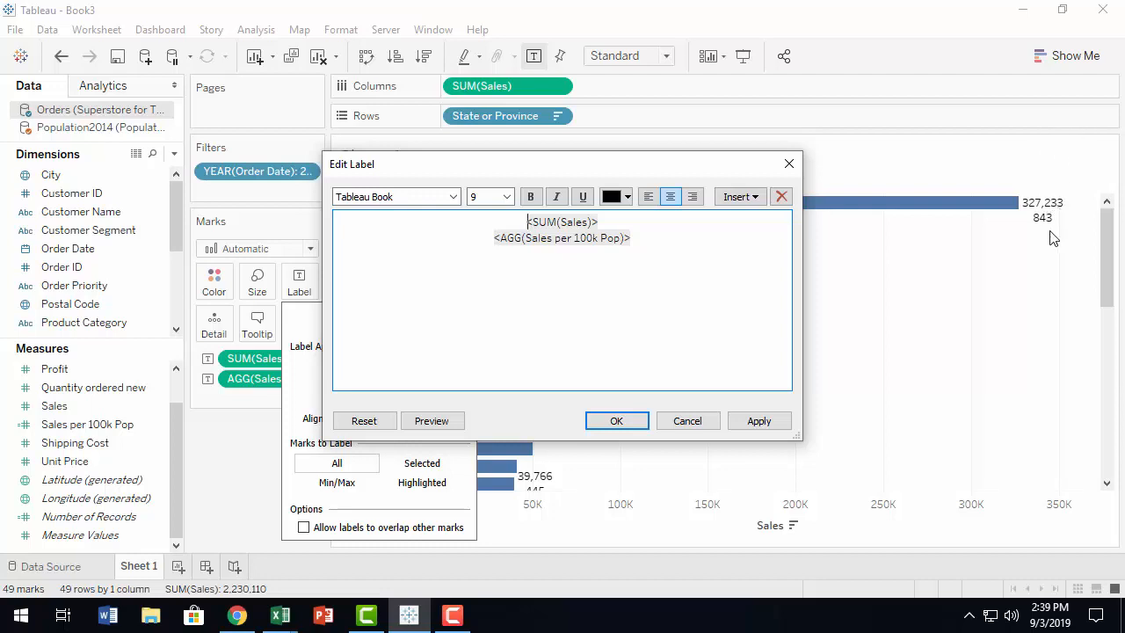
text(Sales:)
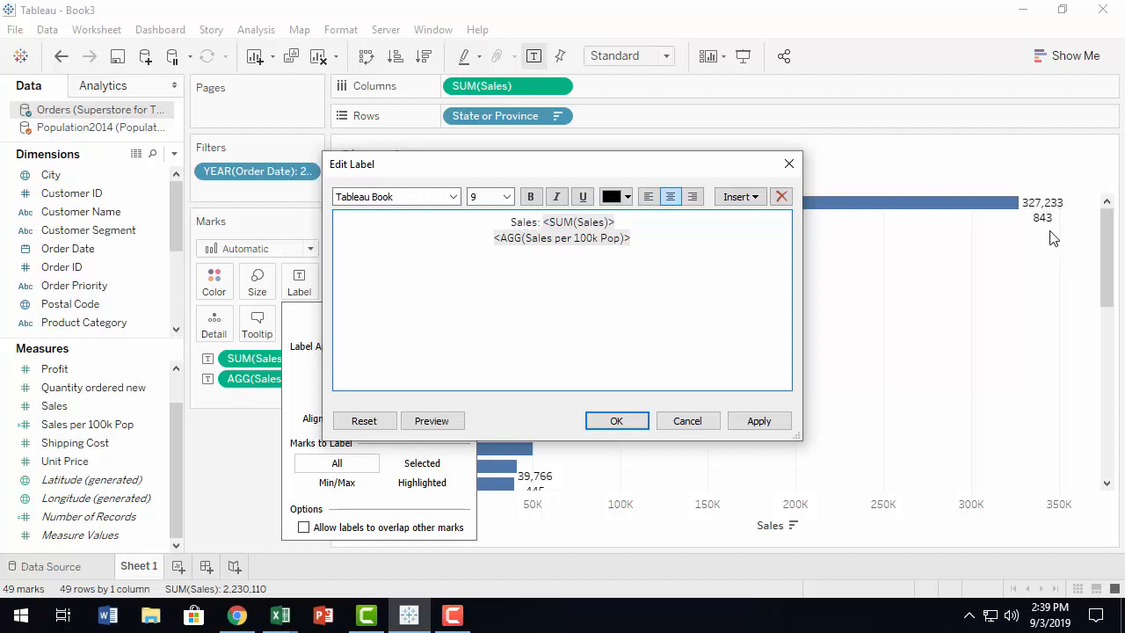
click(649, 198)
- Add "Sales per 100K Pop: " before the AGG(Sales per 100k Pop) value, left-align that line, and save the label
click(488, 243)
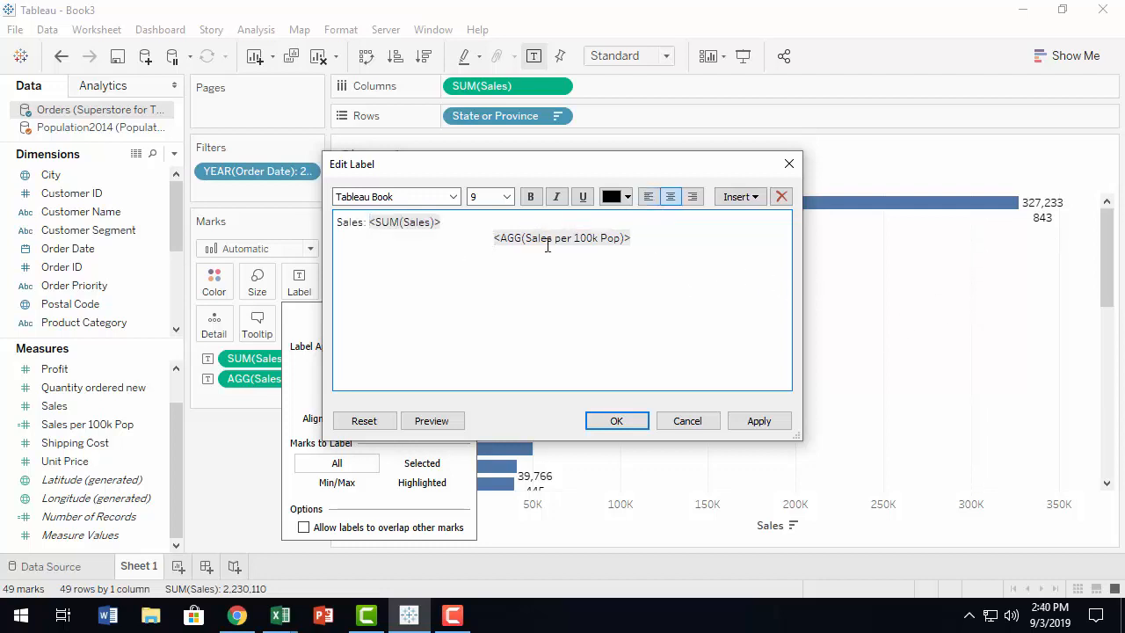
text(Sales )
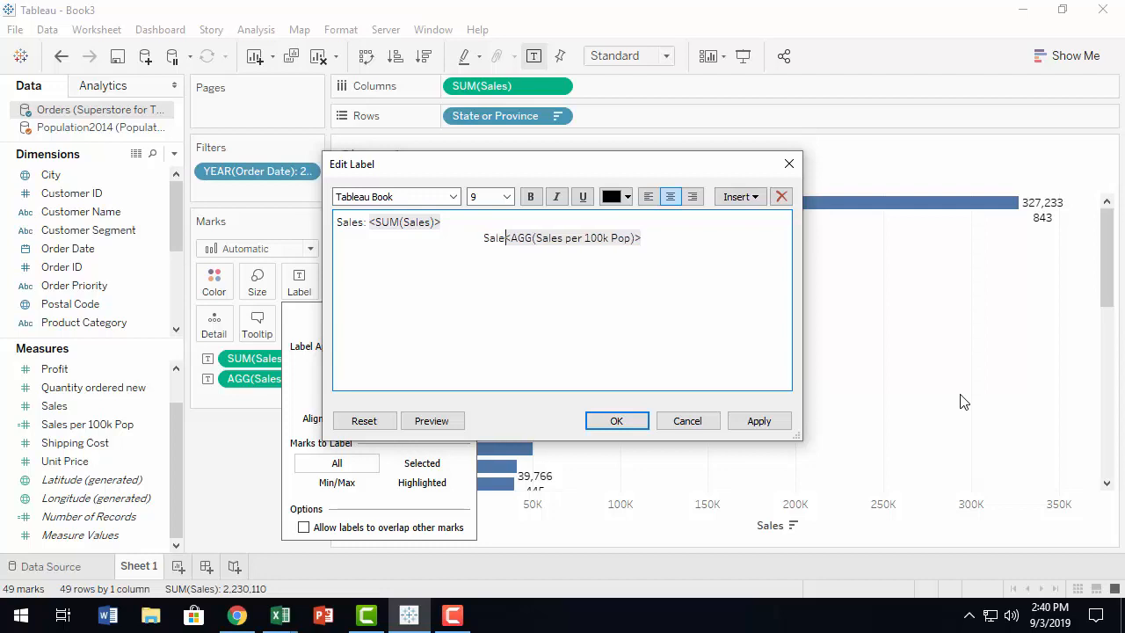
text(per 100)
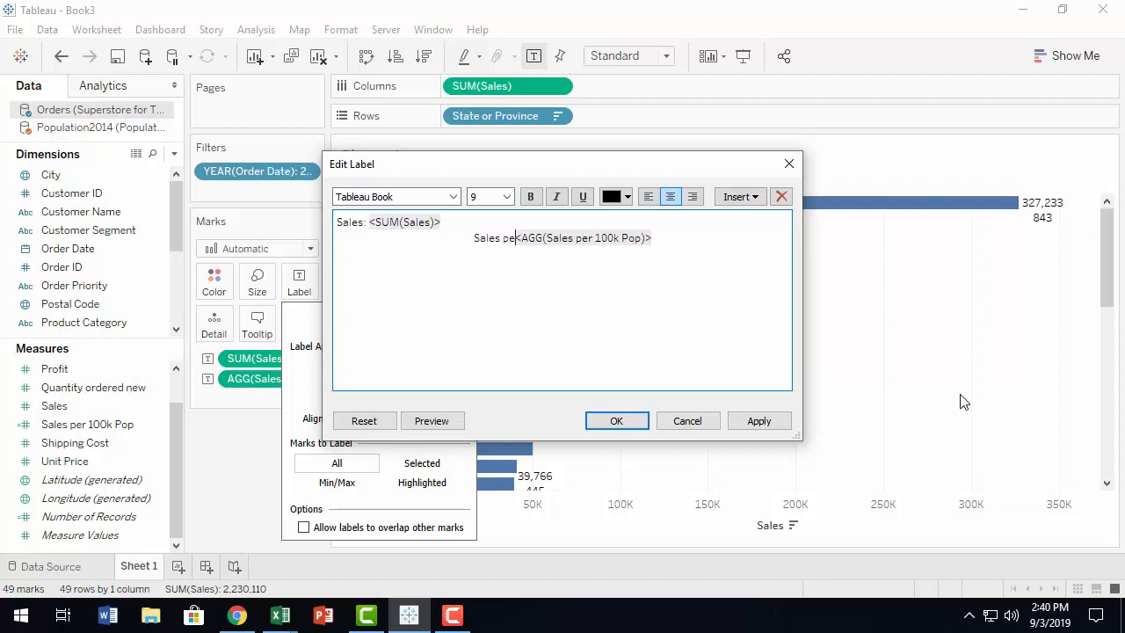
text(K )
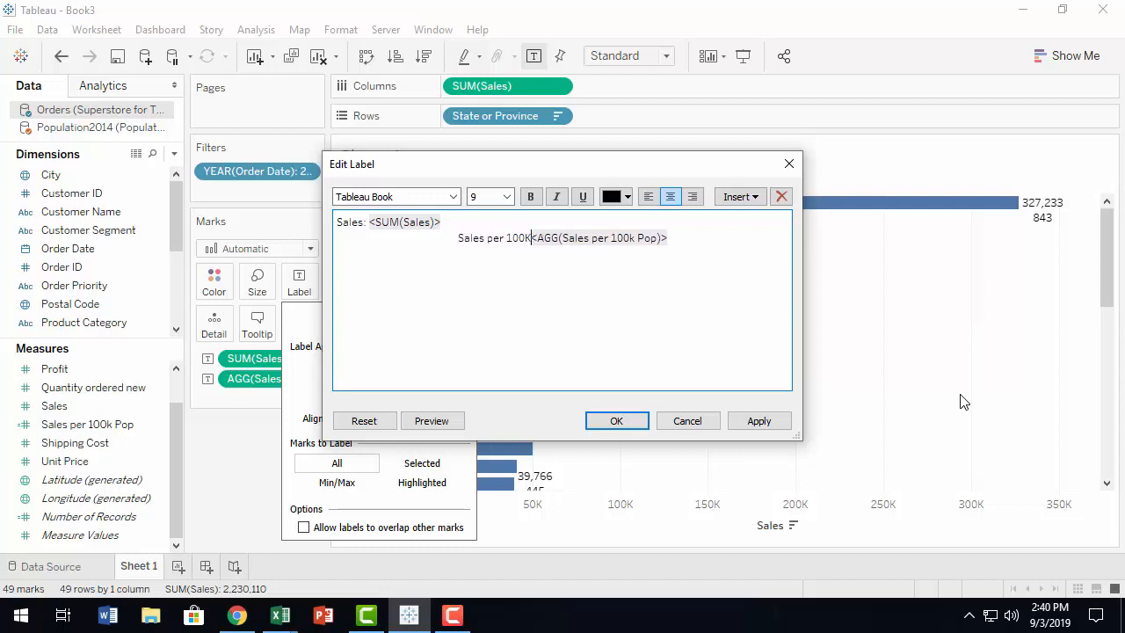
text(Pop)
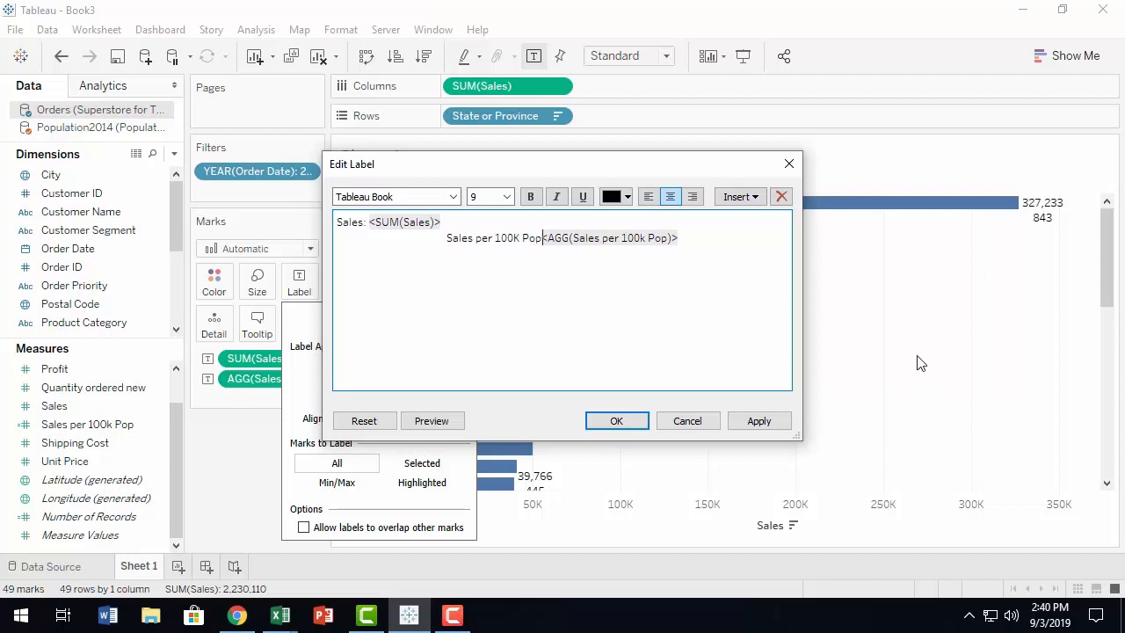
text(:)
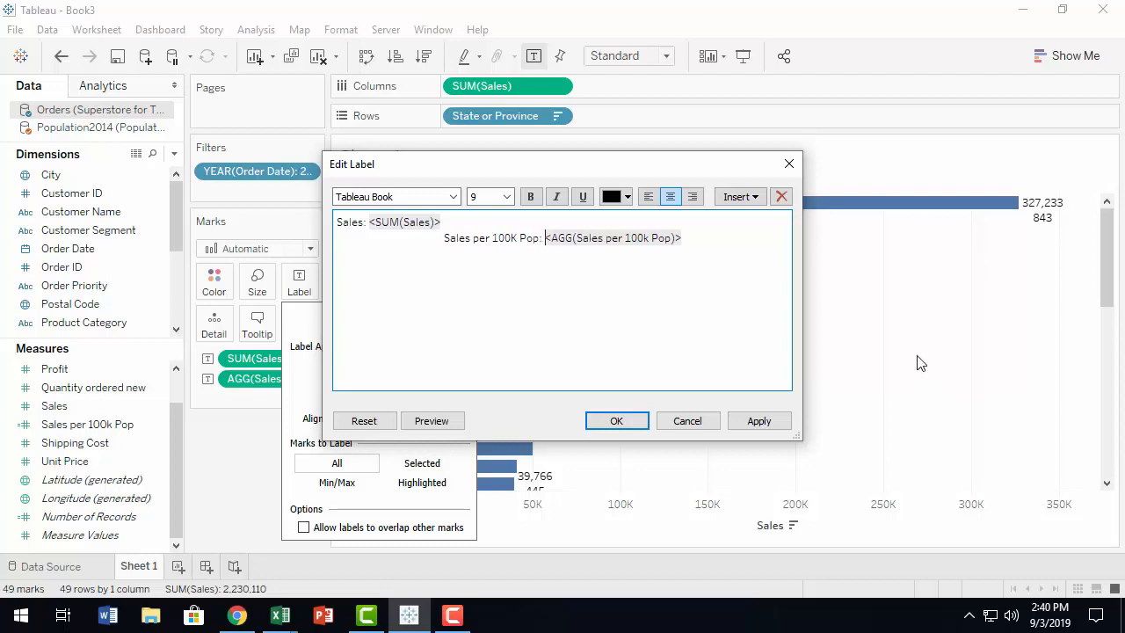
click(648, 197)
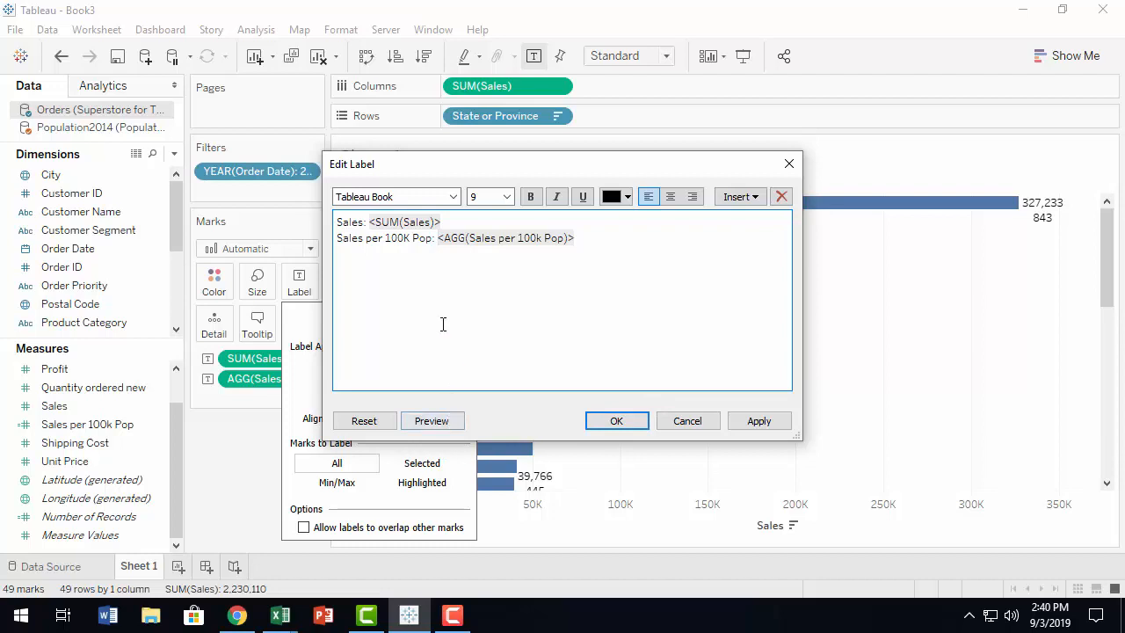
click(426, 421)
click(430, 421)
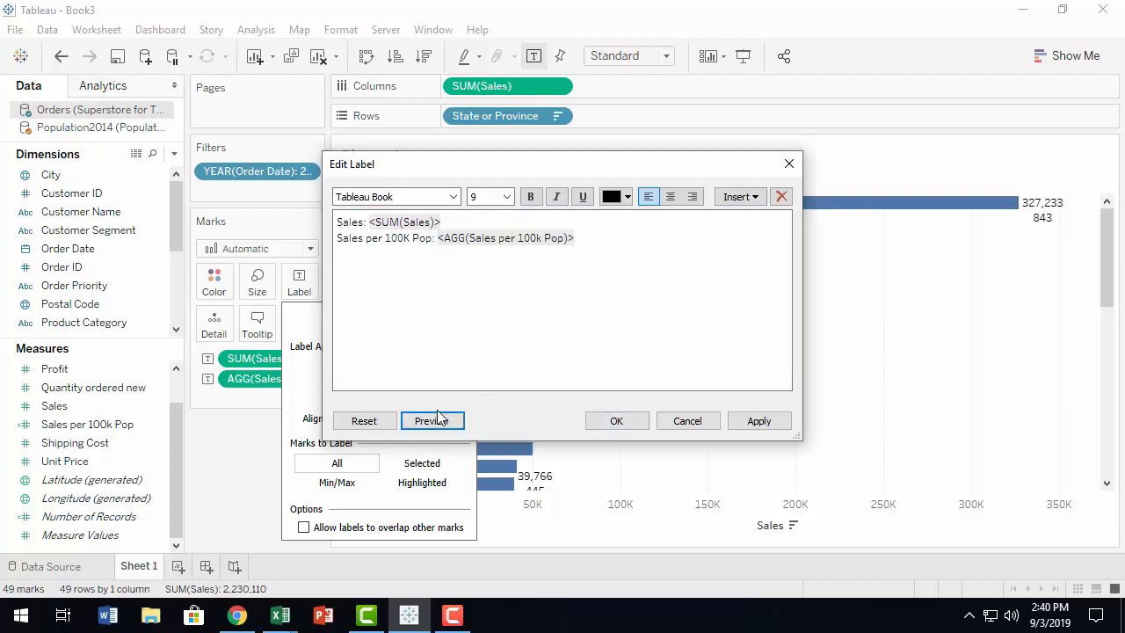
click(620, 421)
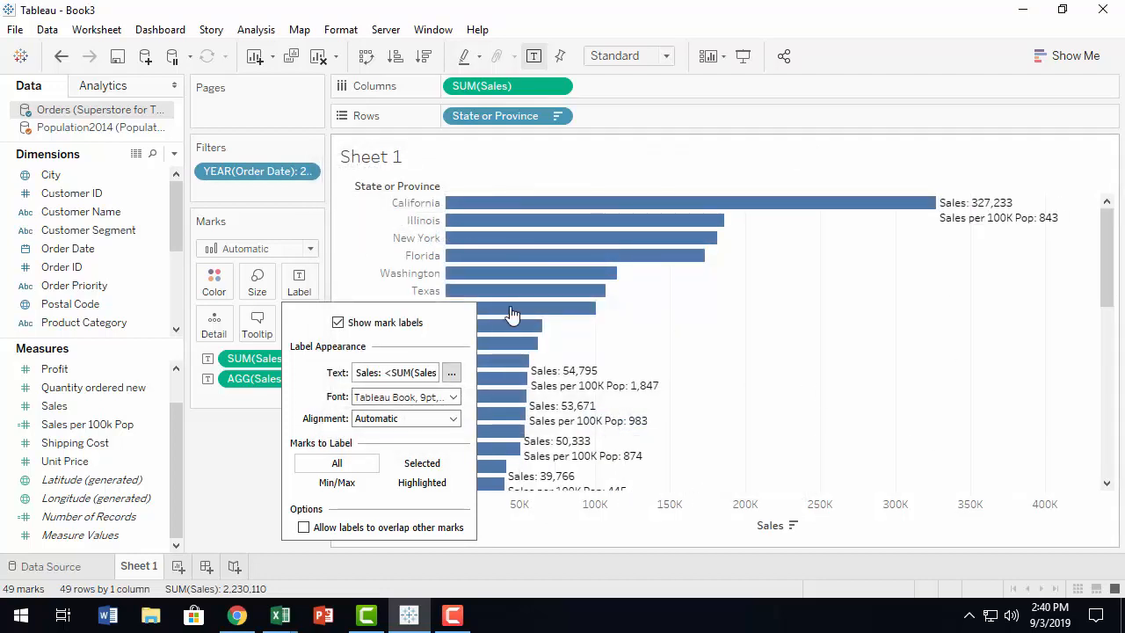
click(252, 220)
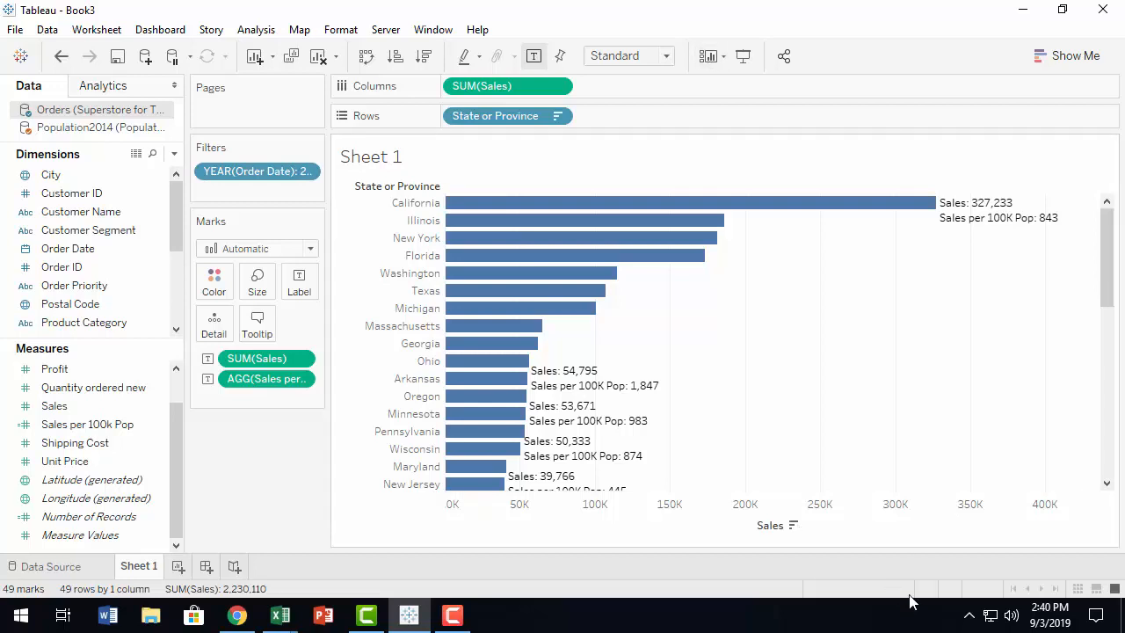
- Try resizing the bar chart's height by moving the edge of its Sales axis, and undo the last resize
scroll(696, 376, down, 1)
scroll(696, 376, up, 1)
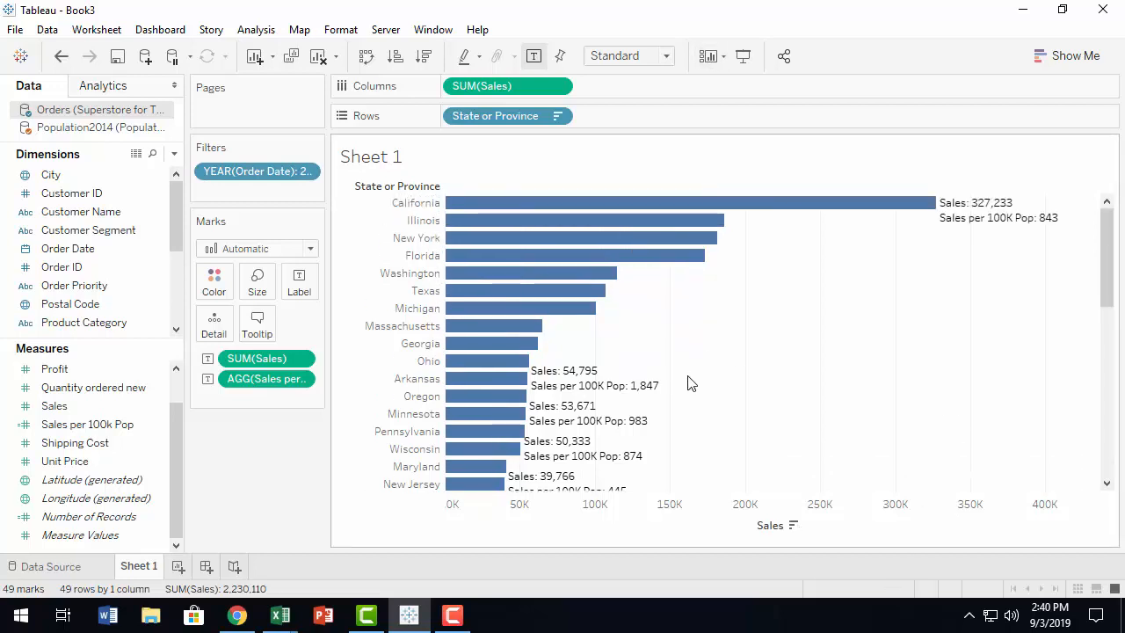
scroll(738, 430, down, 2)
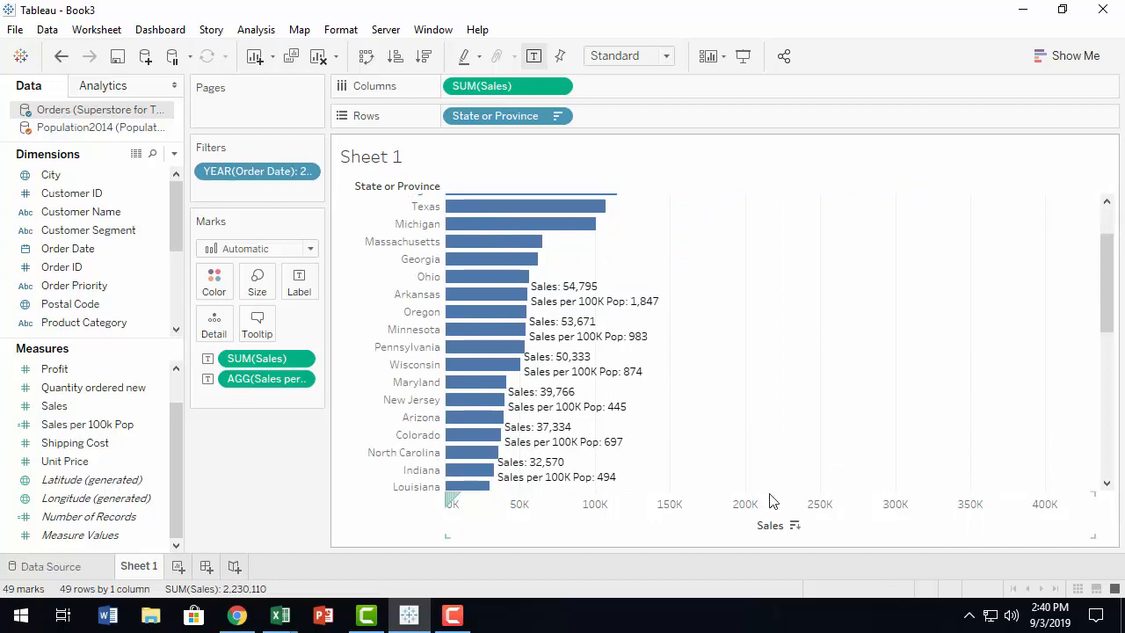
drag(772, 493, 780, 506)
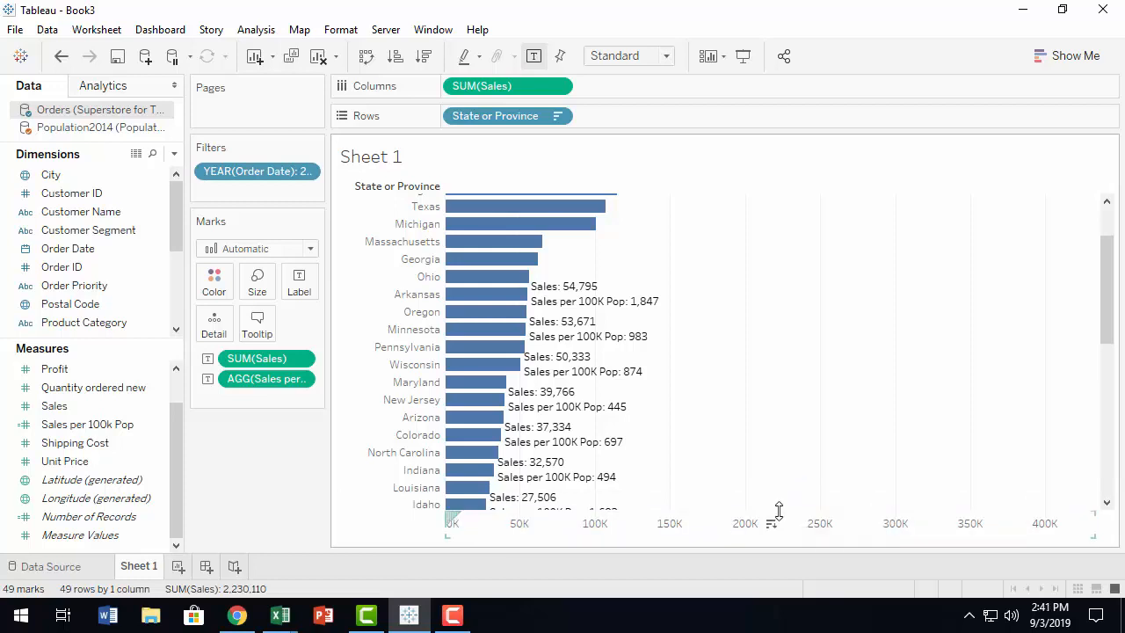
drag(773, 512, 772, 382)
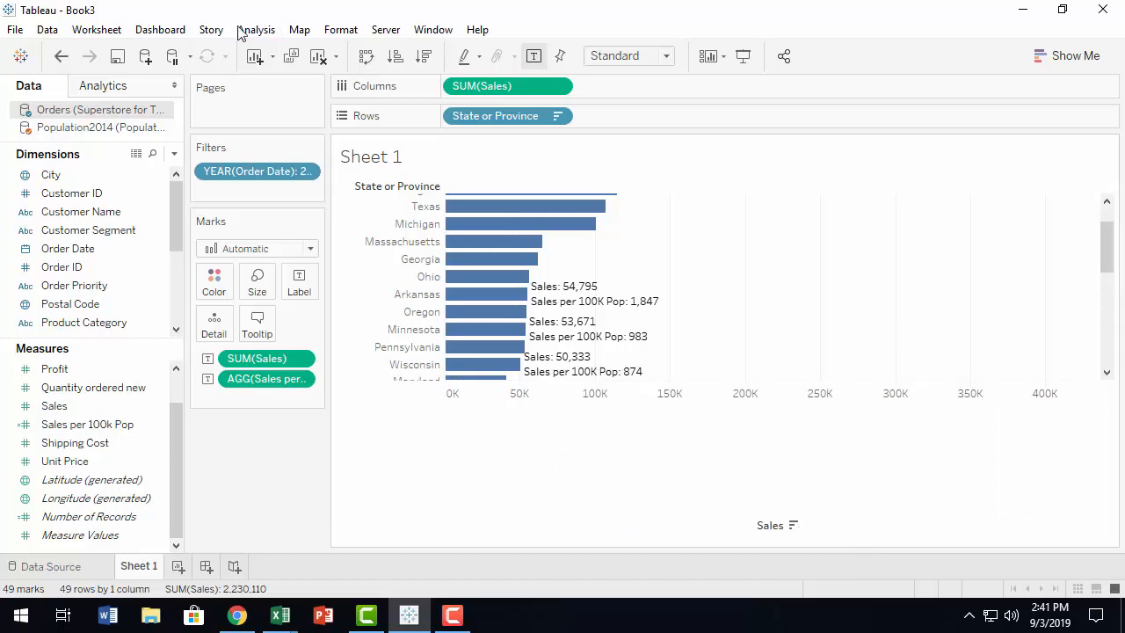
click(67, 55)
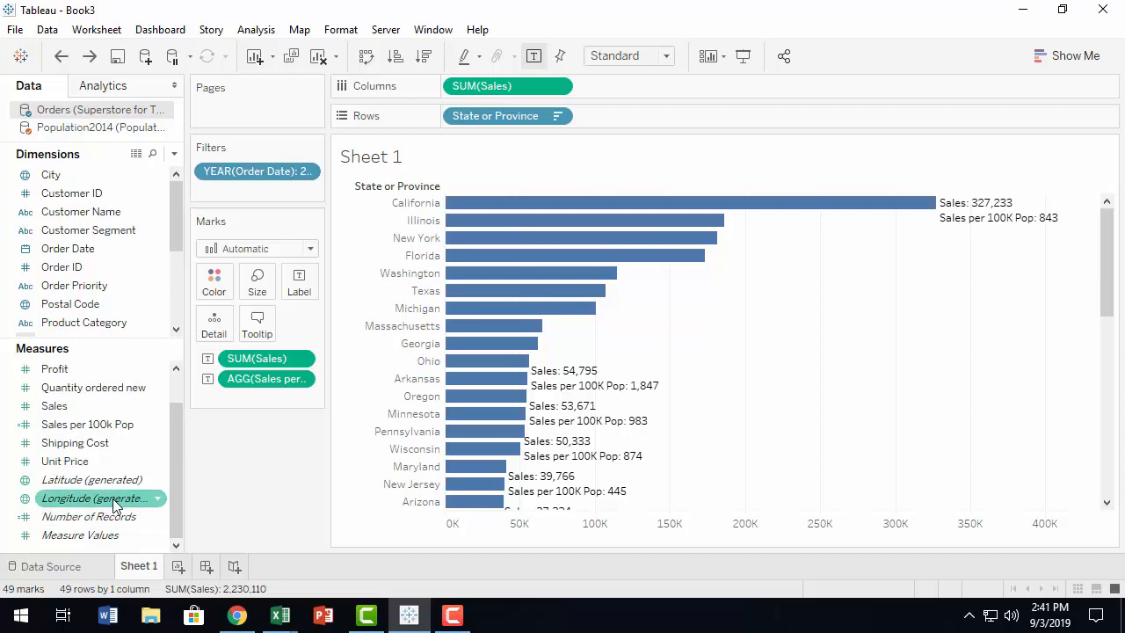
- Add Population from the Population2014 data source as a filter based on its Sum
click(57, 127)
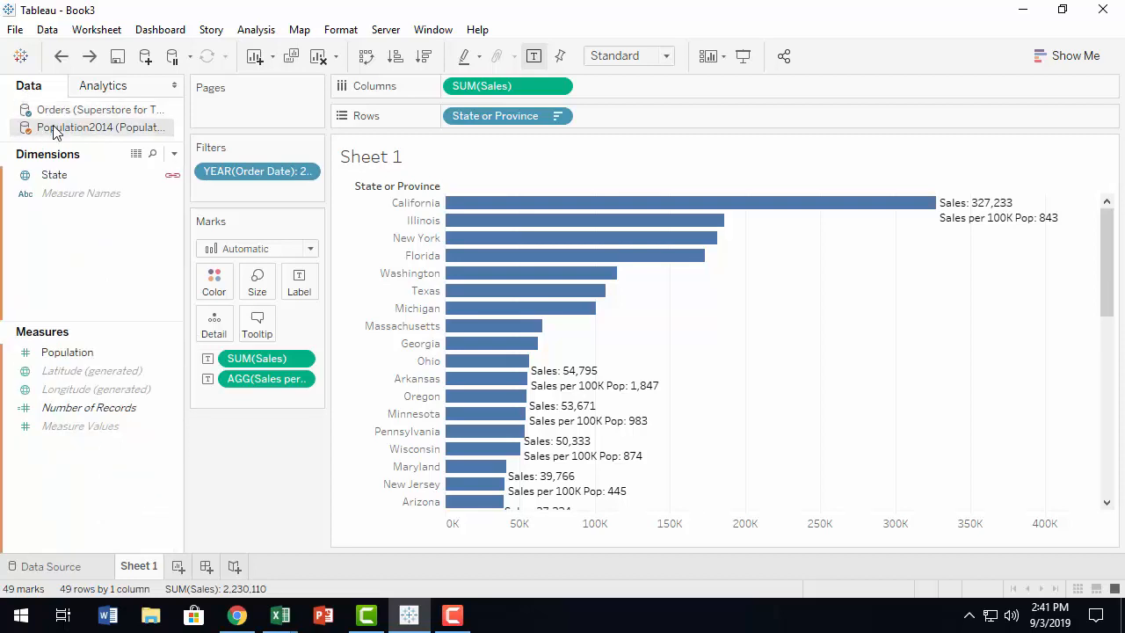
drag(60, 352, 232, 185)
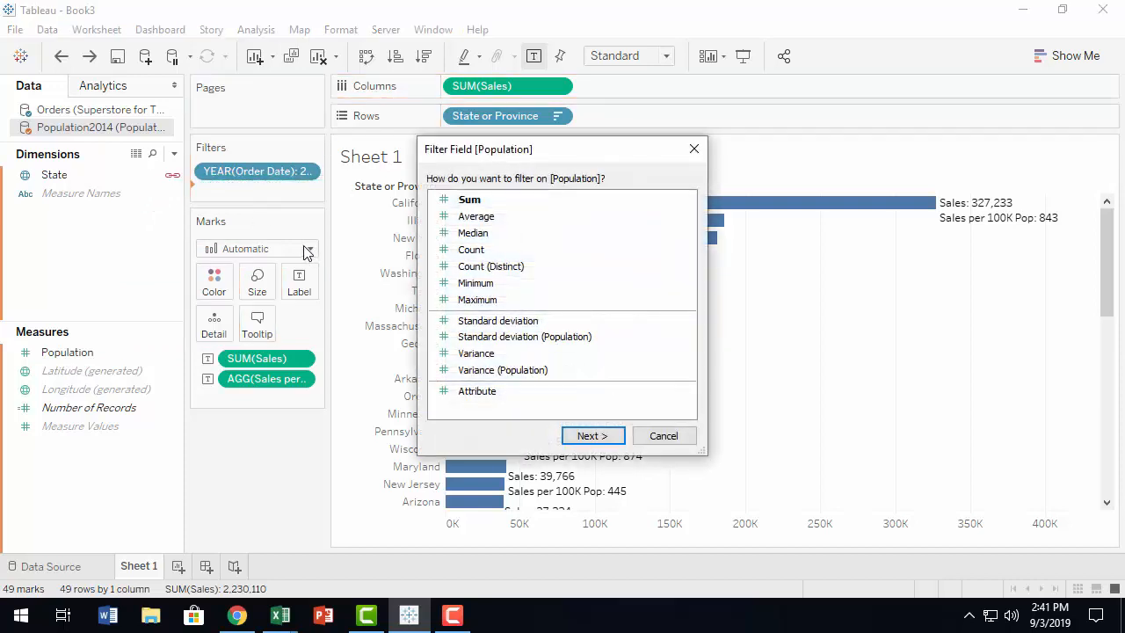
click(515, 205)
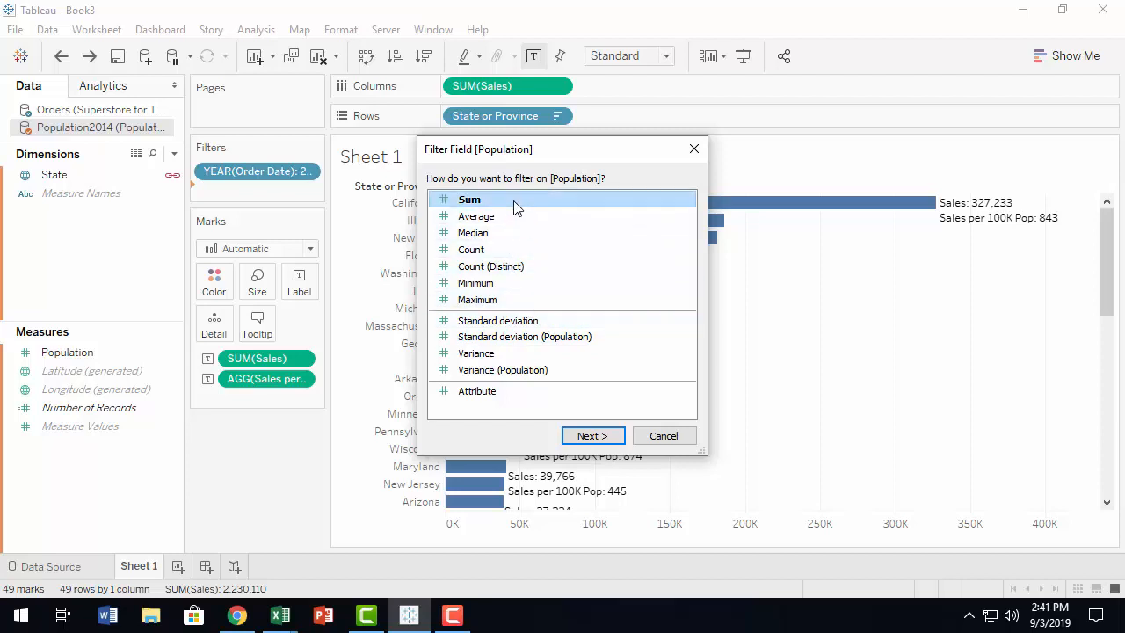
click(592, 435)
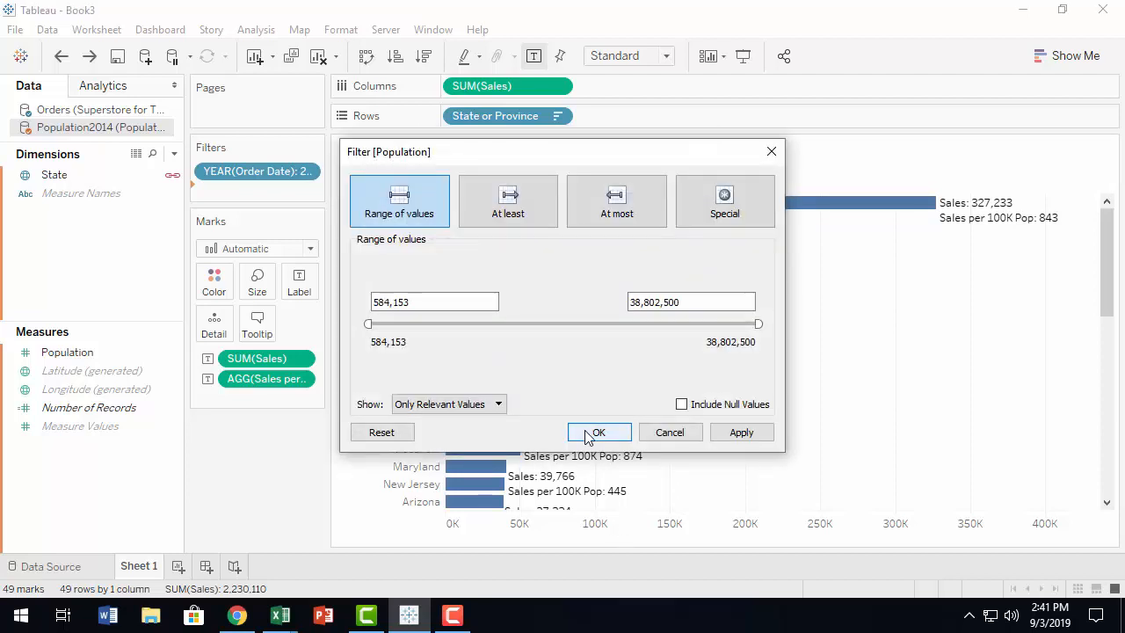
- Filter Population to at least 10,000,000 and stretch the bar chart vertically to fill most of the sheet's height
click(514, 219)
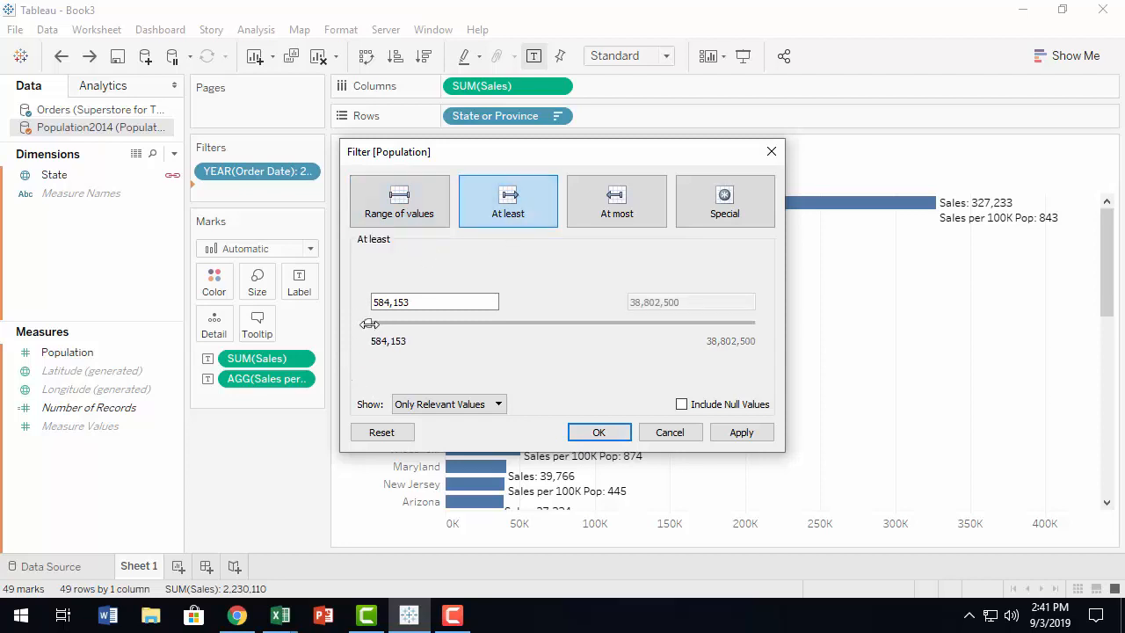
drag(368, 323, 463, 341)
drag(393, 302, 817, 355)
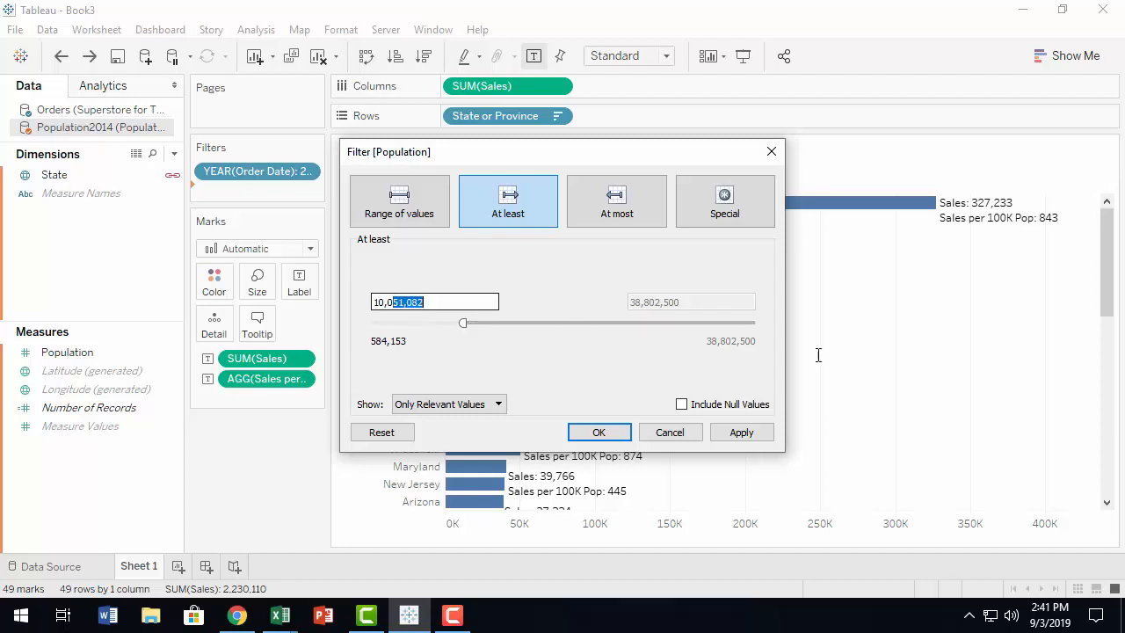
text(000)
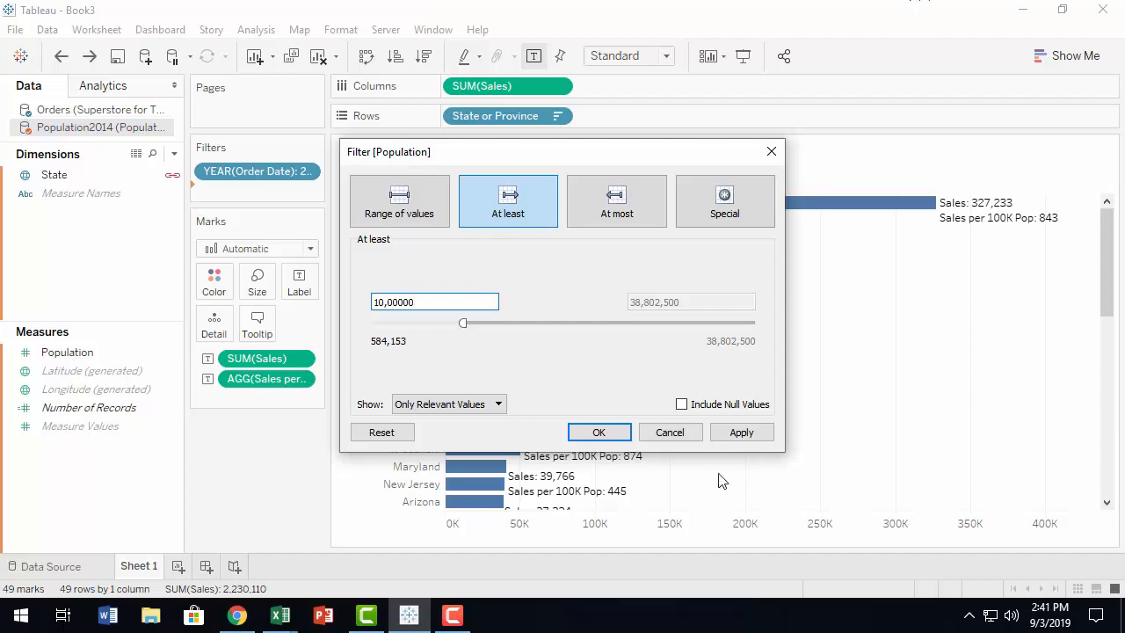
click(741, 432)
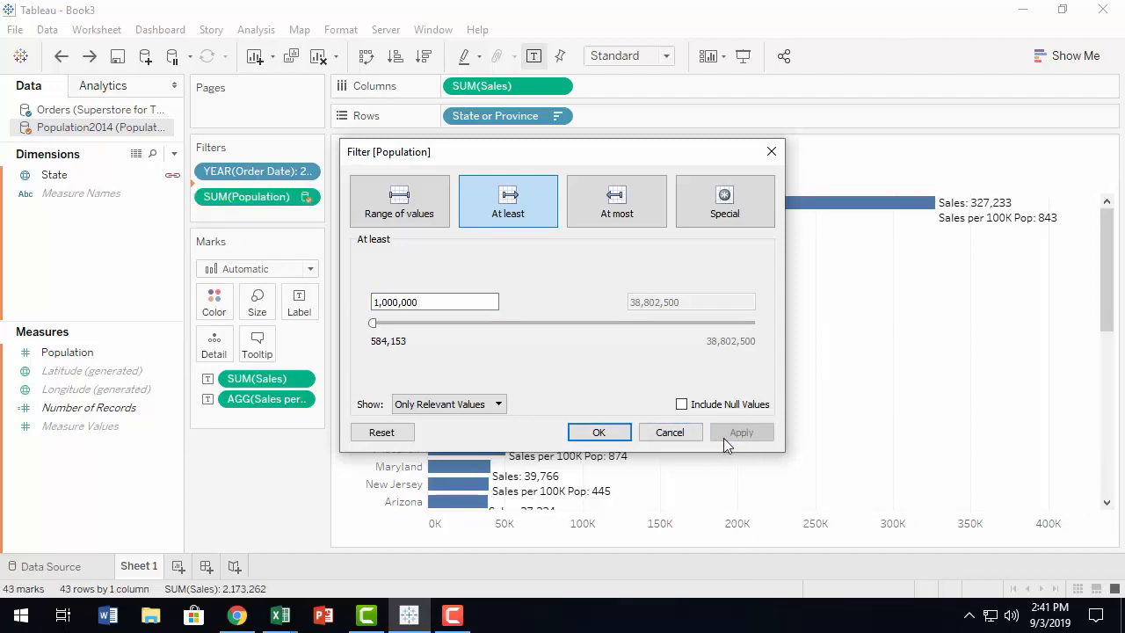
click(385, 303)
text(0)
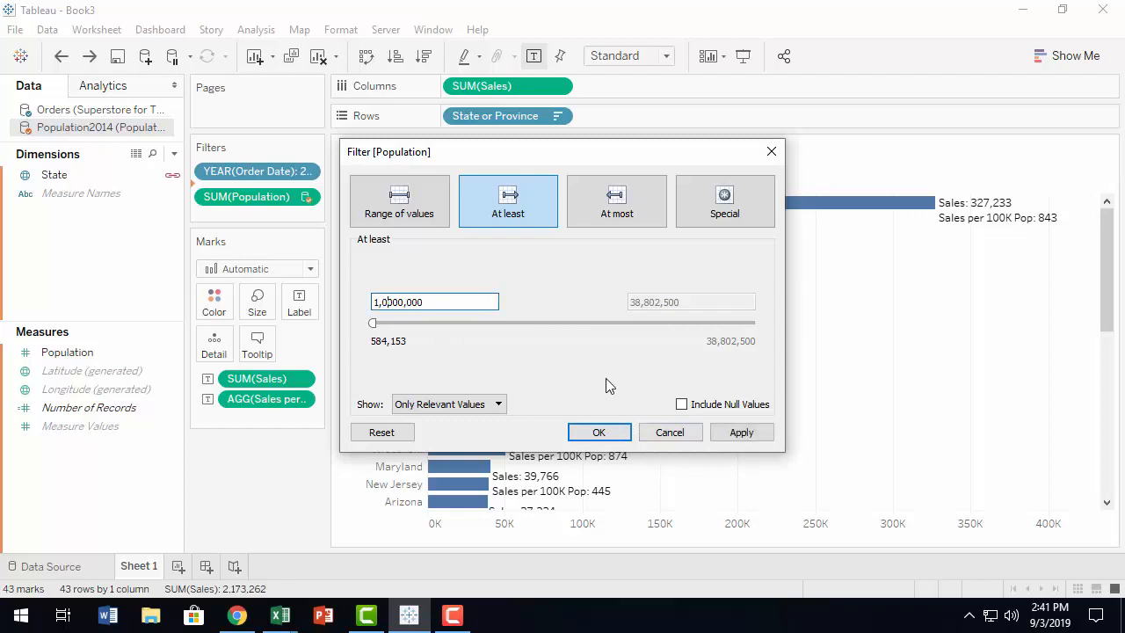
click(739, 433)
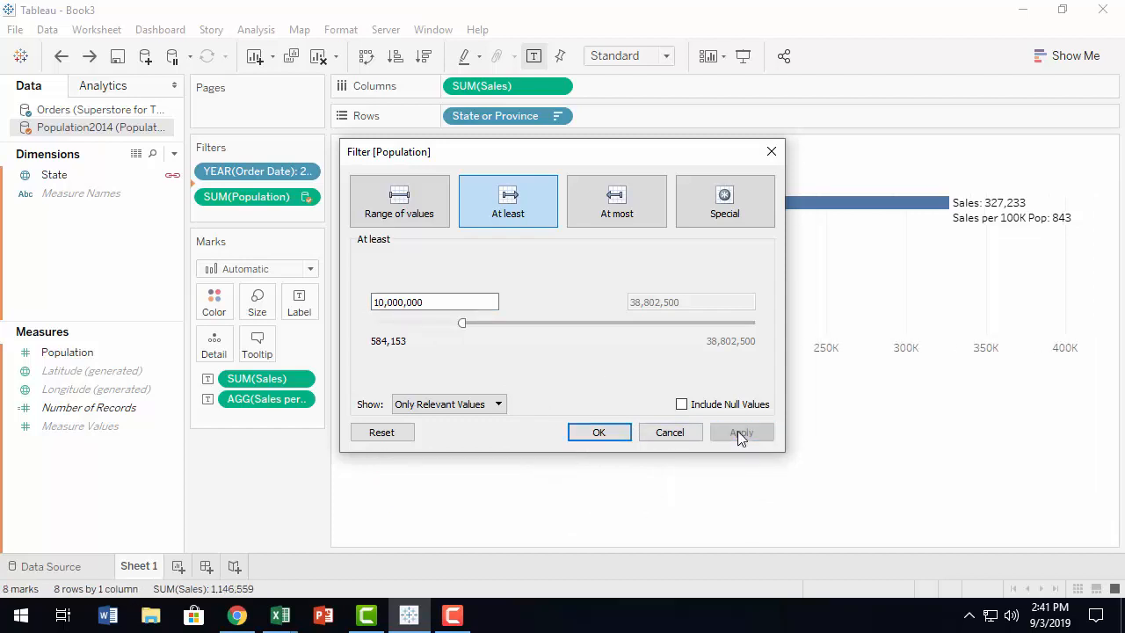
click(594, 433)
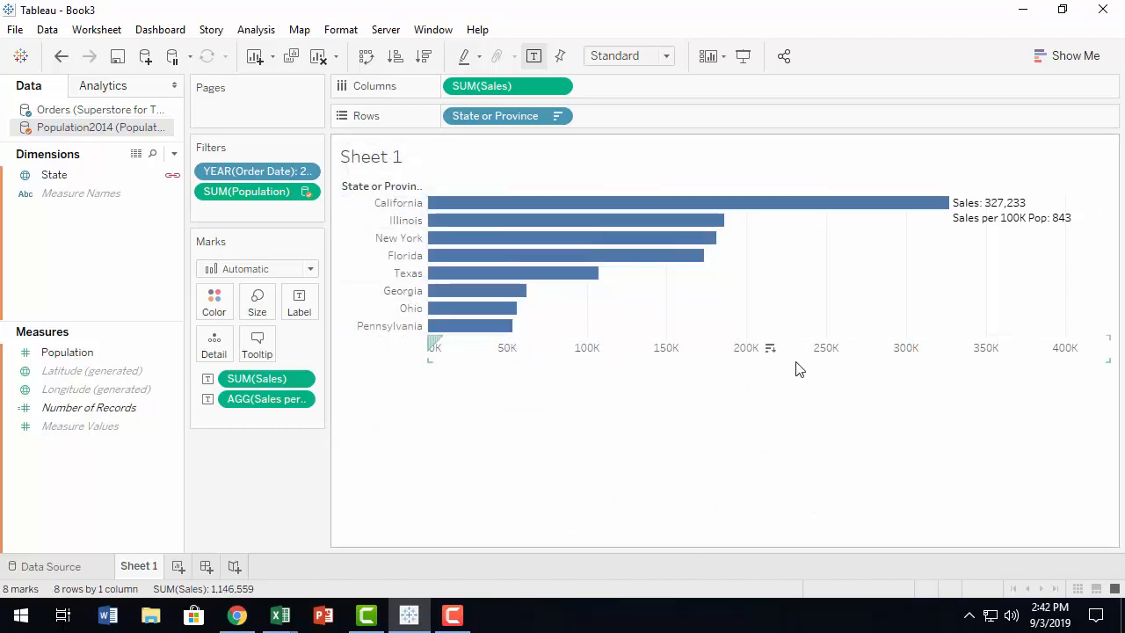
drag(795, 363, 800, 528)
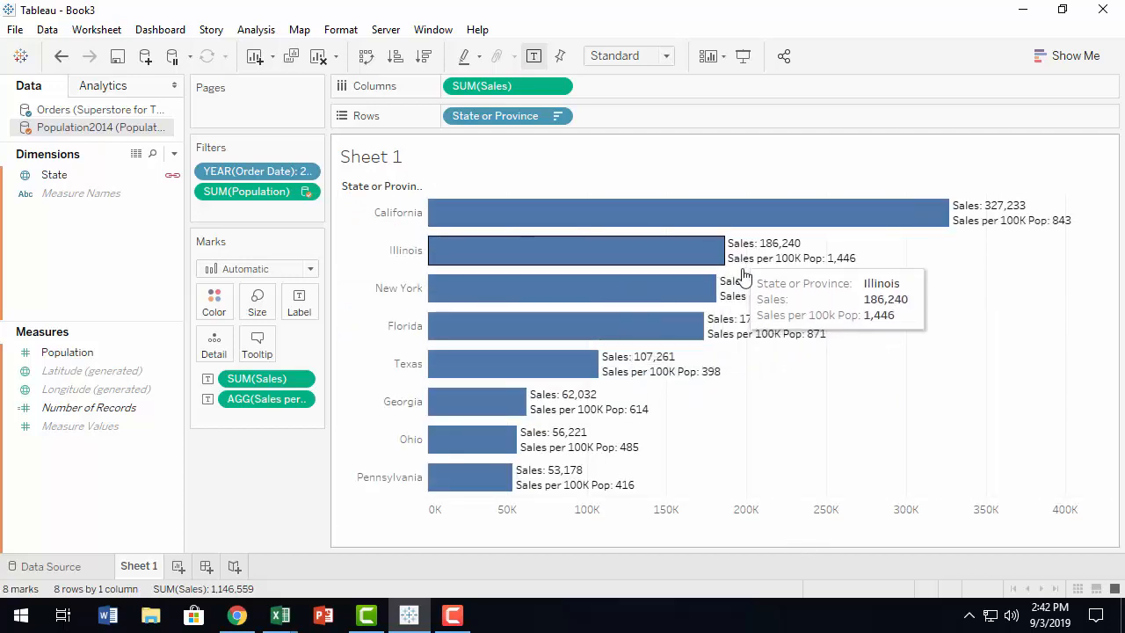